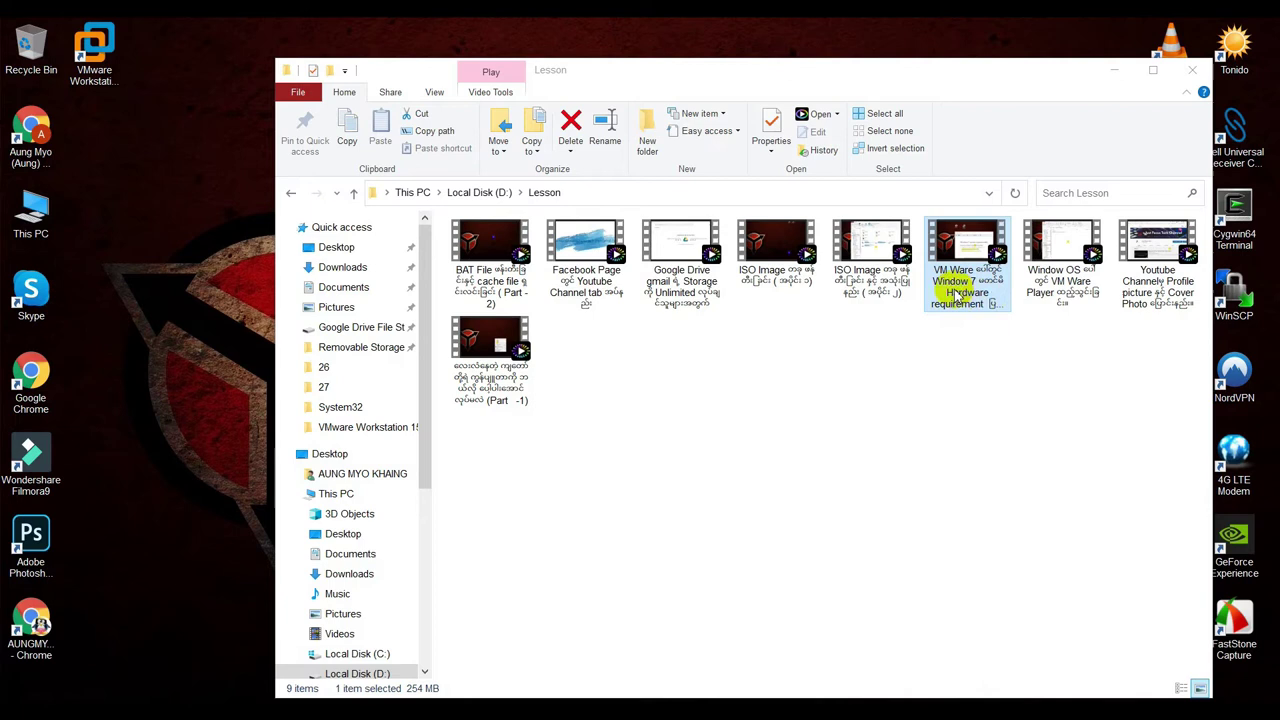
left_click(1080, 303)
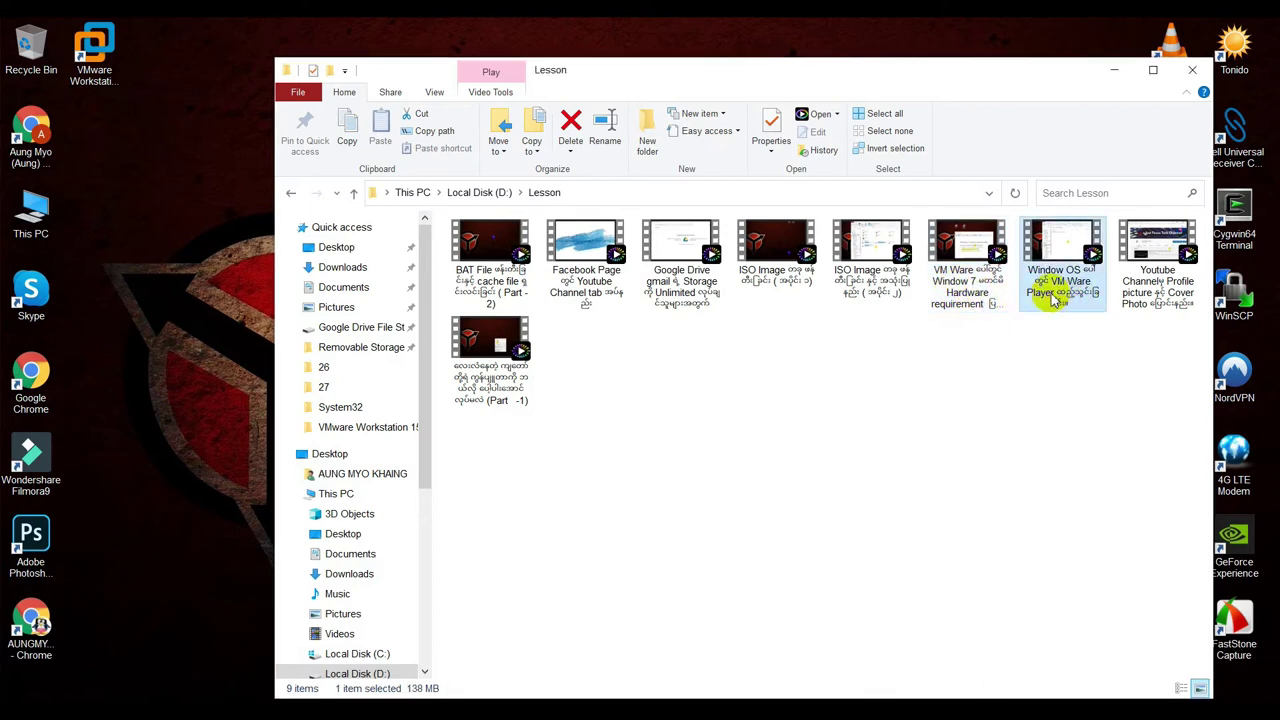
left_click(970, 293)
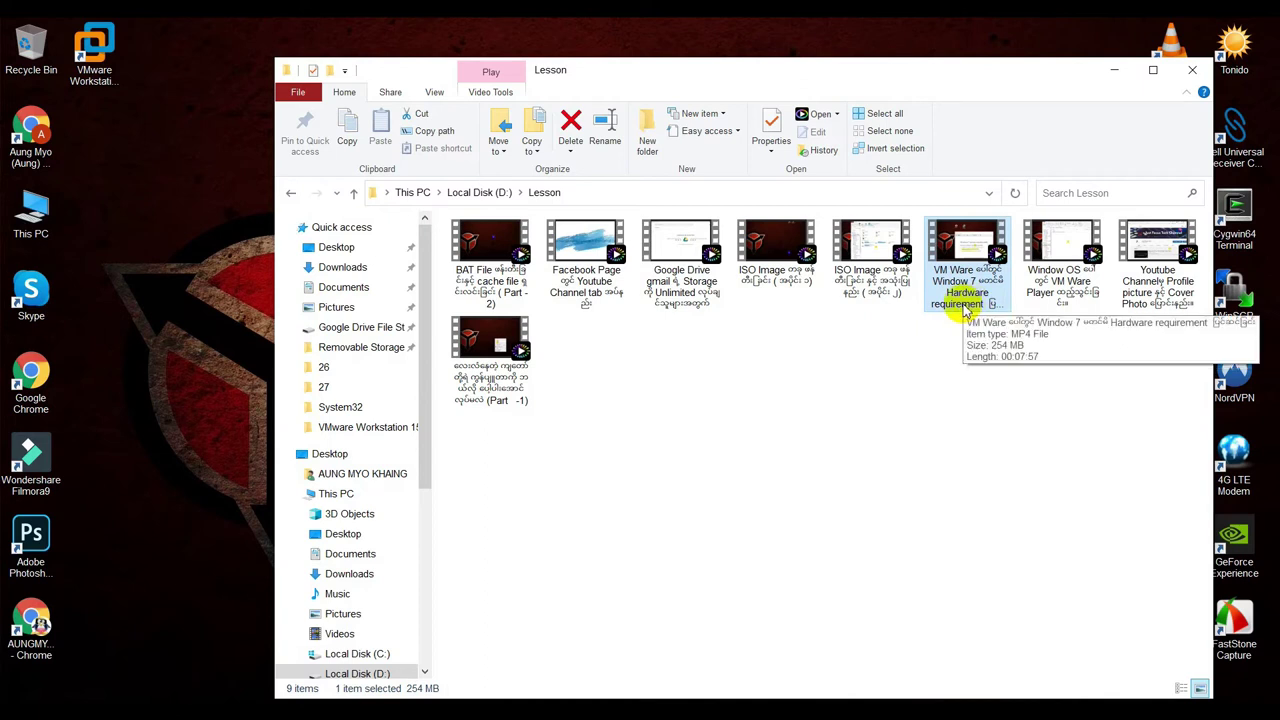
left_click(673, 88)
left_click_drag(673, 88, 668, 133)
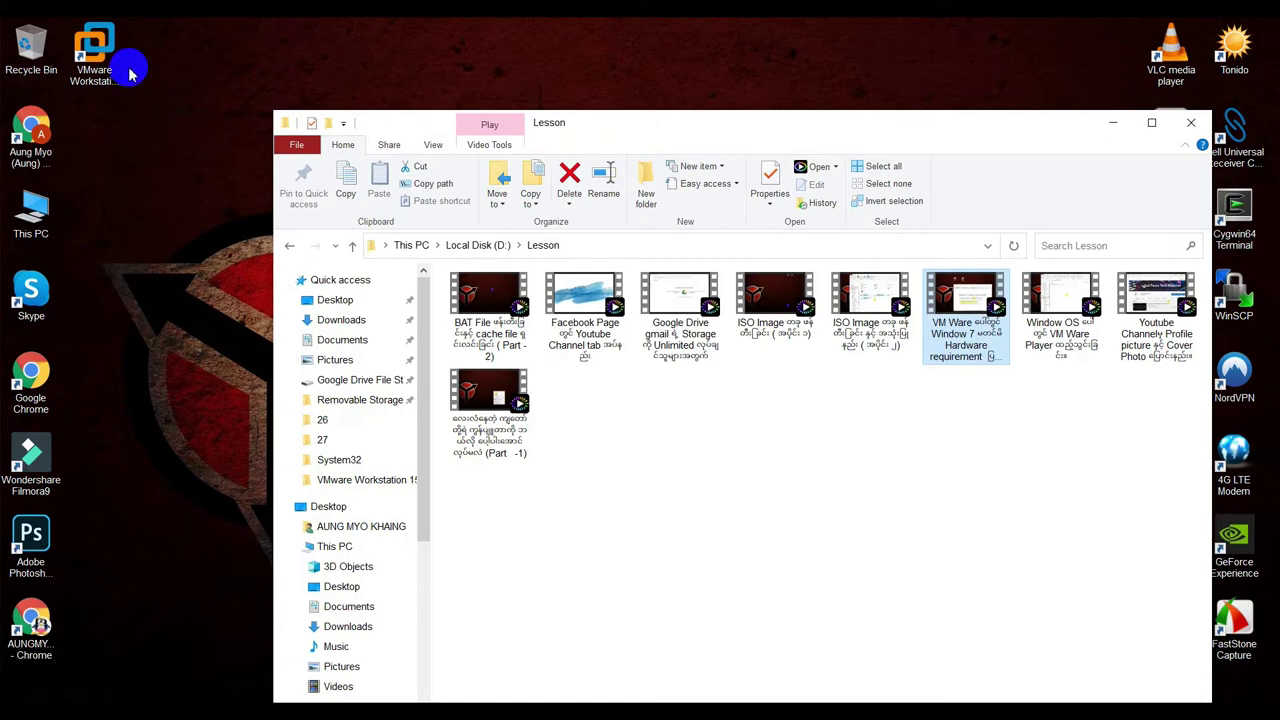
Launch VMware Workstation and start creating a new virtual machine with the Typical (recommended) configuration.
double_click(88, 57)
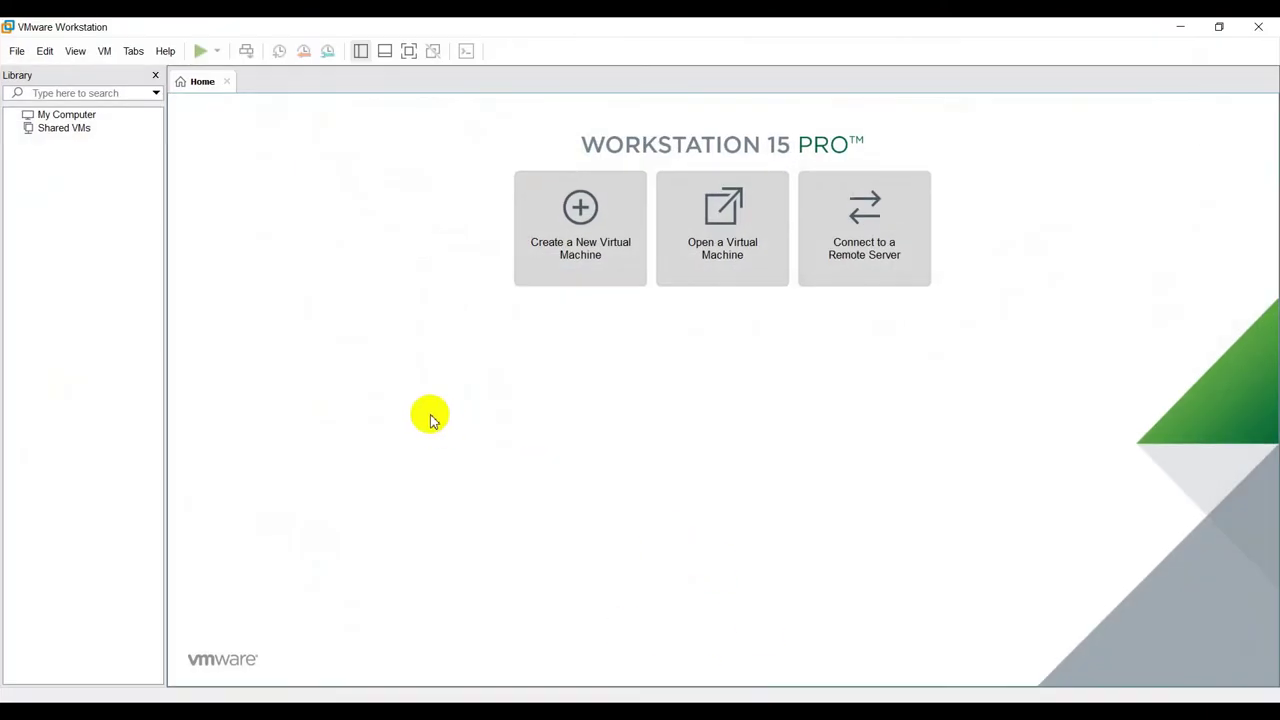
left_click(580, 246)
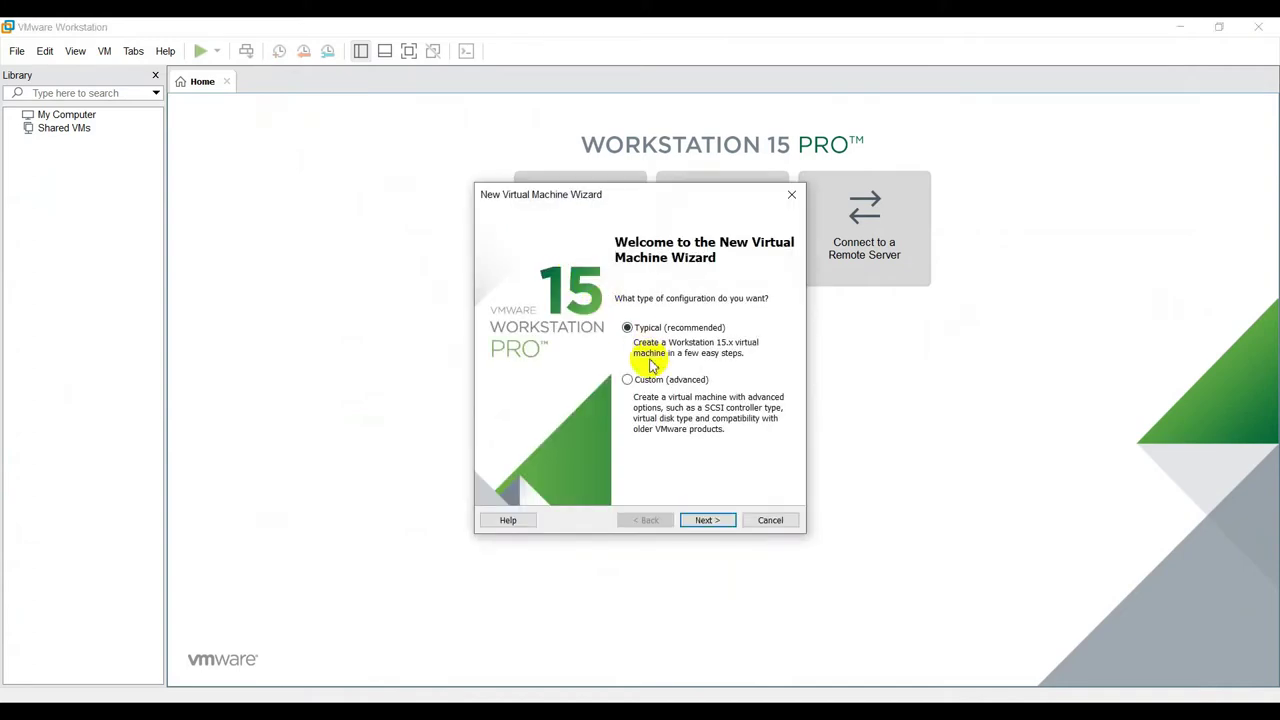
left_click(707, 522)
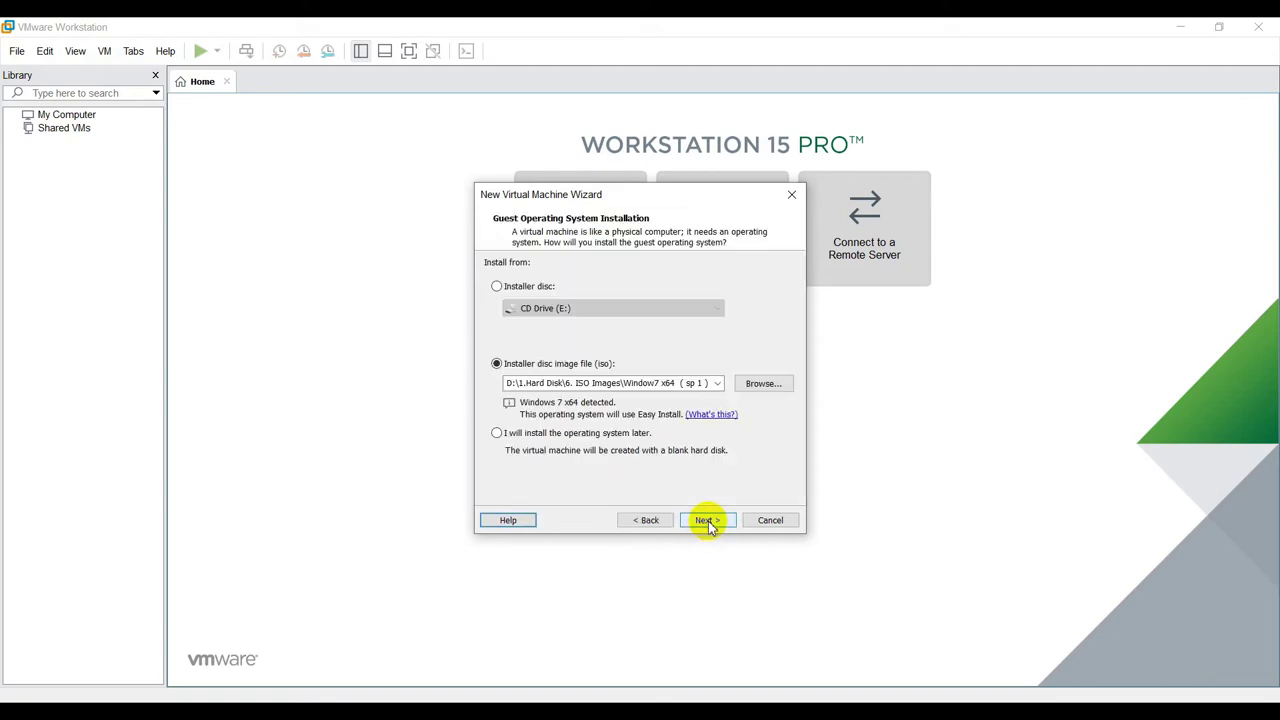
Use the "Window7 x64 ( sp 1 )" ISO from the 6. ISO Images folder as the guest installer disc image.
left_click(760, 384)
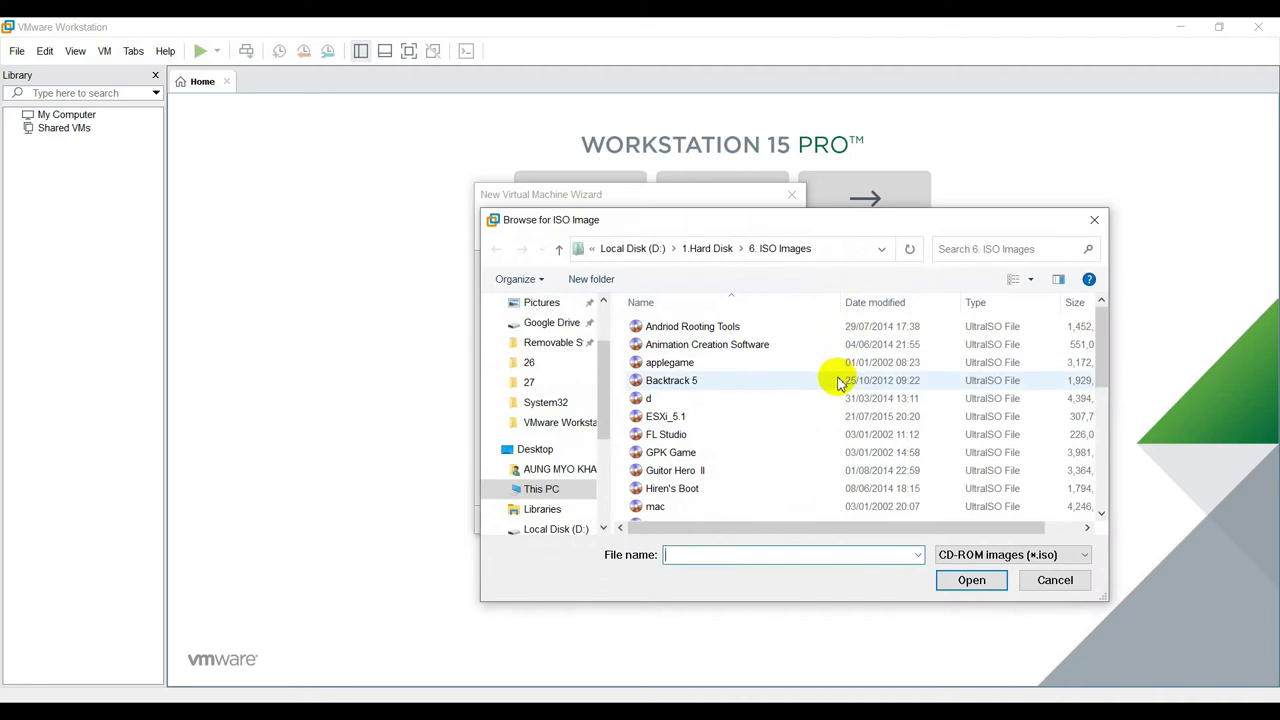
scroll(838, 383, "down", 2)
scroll(838, 385, "down", 3)
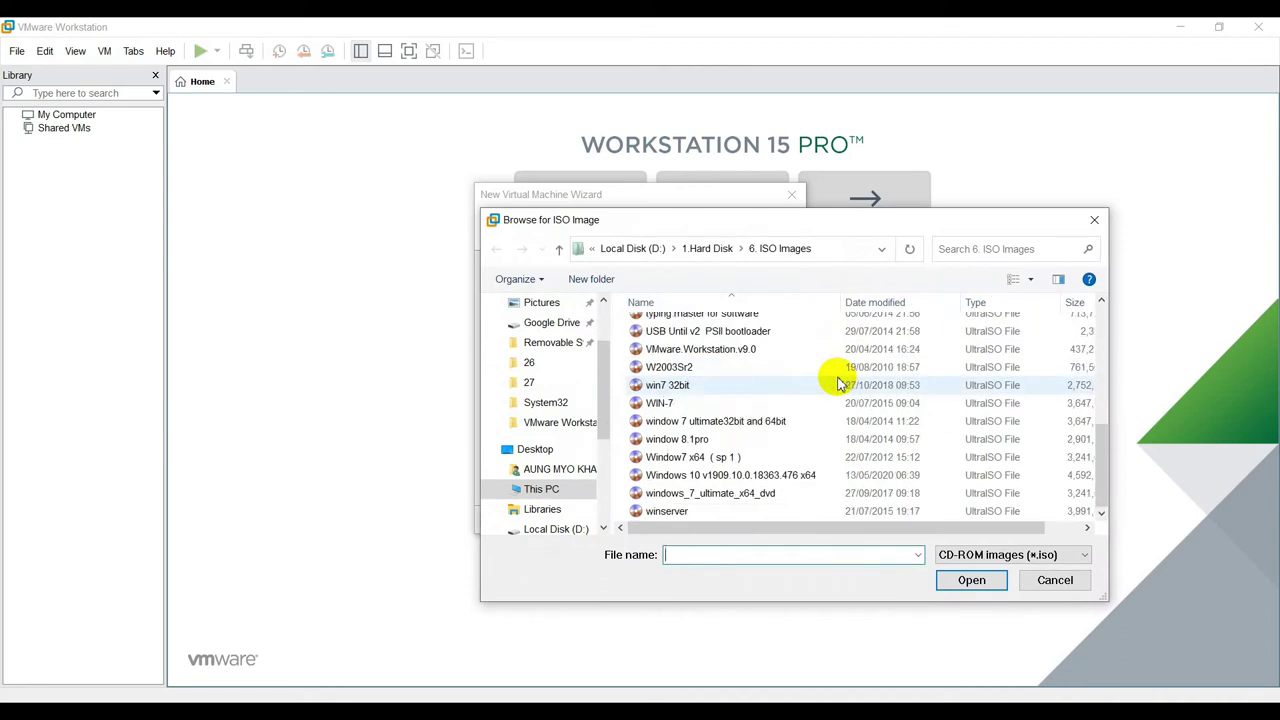
left_click(740, 458)
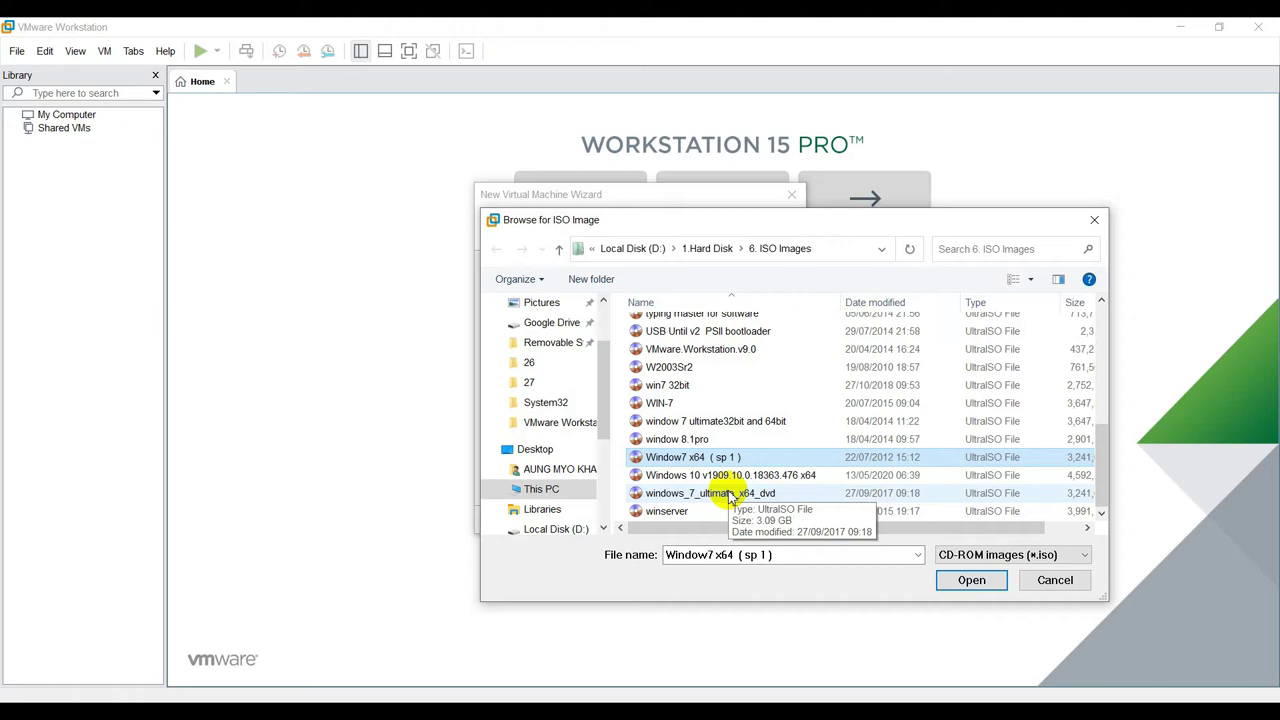
left_click(971, 581)
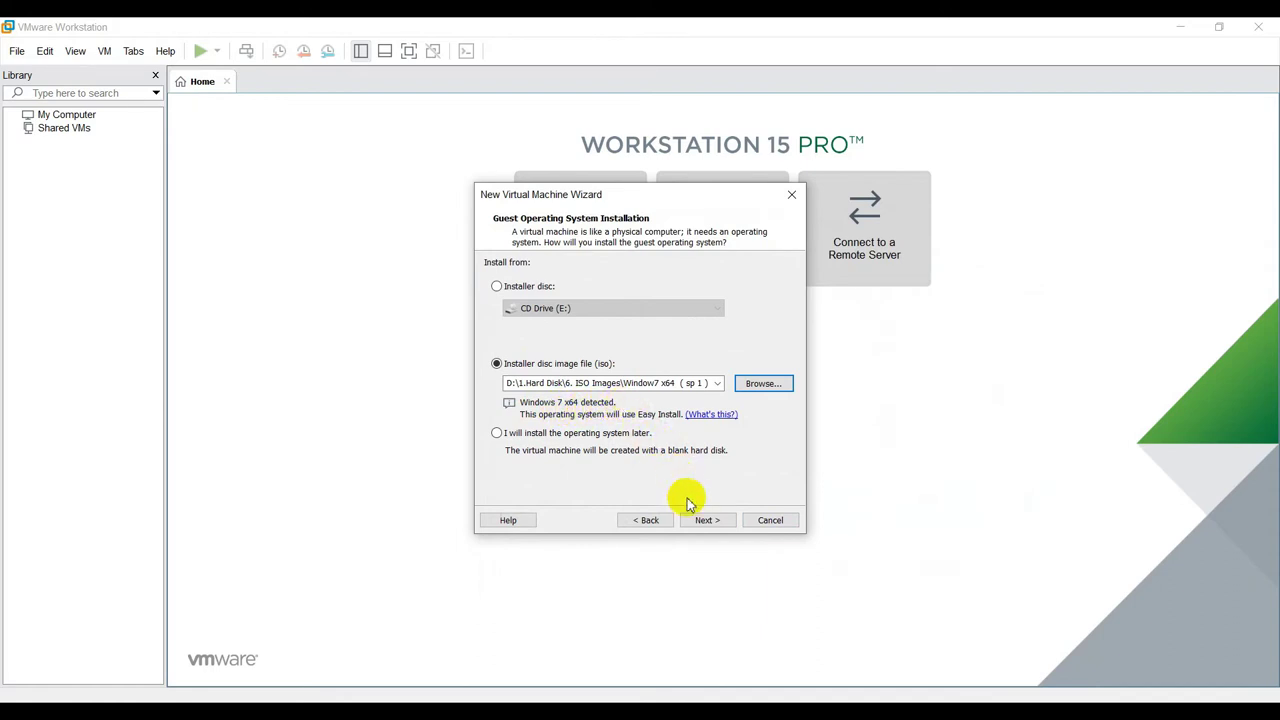
left_click(706, 524)
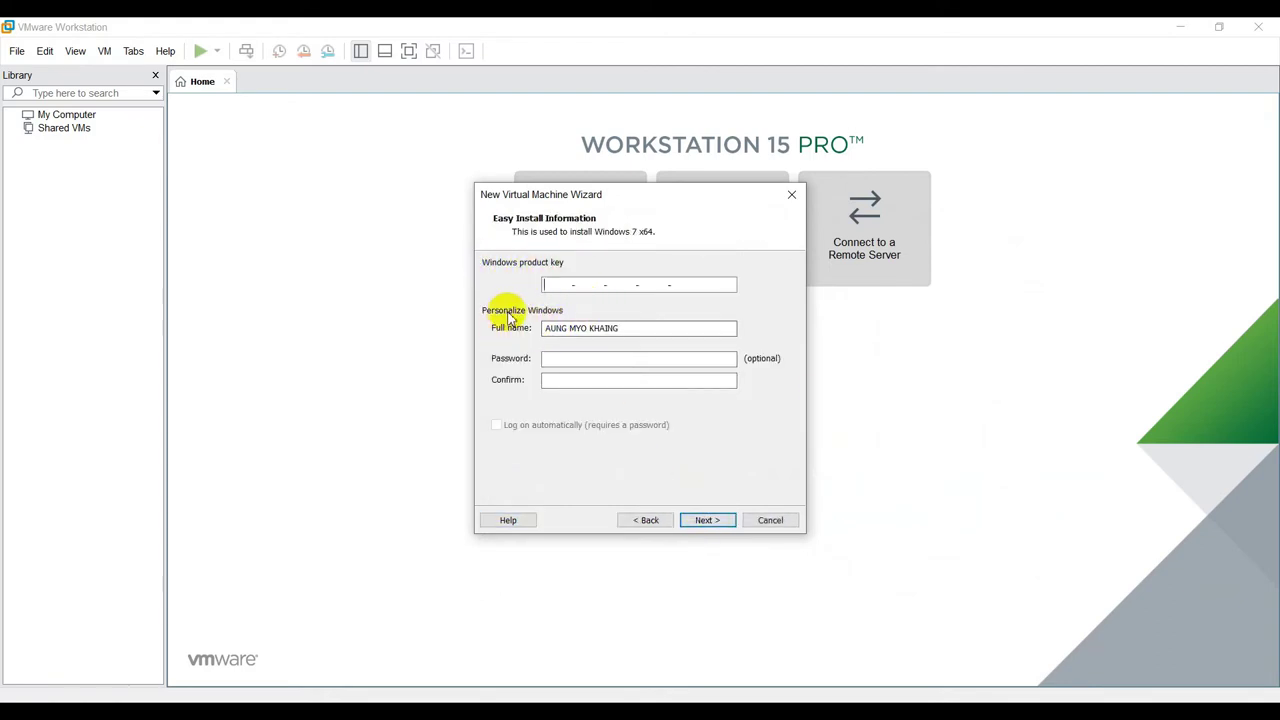
Continue without a Windows product key or password, and accept the virtual machine name Windows 7 x64 with its default location.
left_click(578, 360)
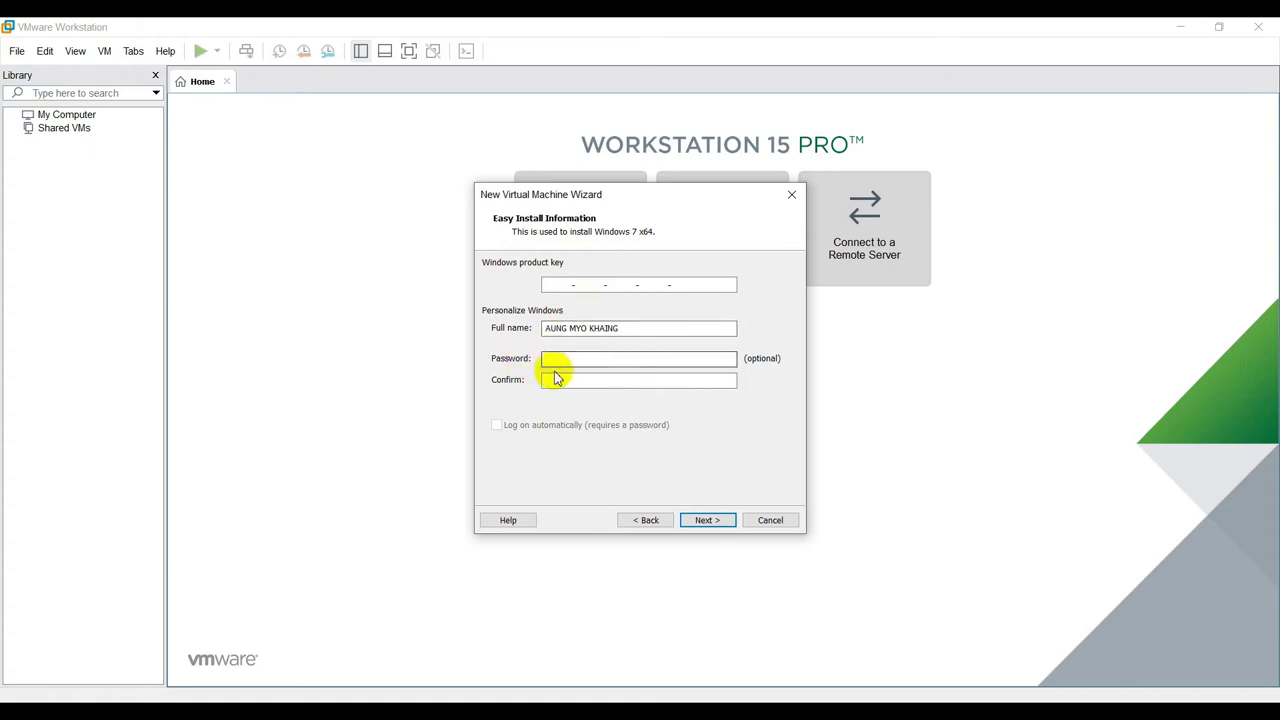
left_click(703, 520)
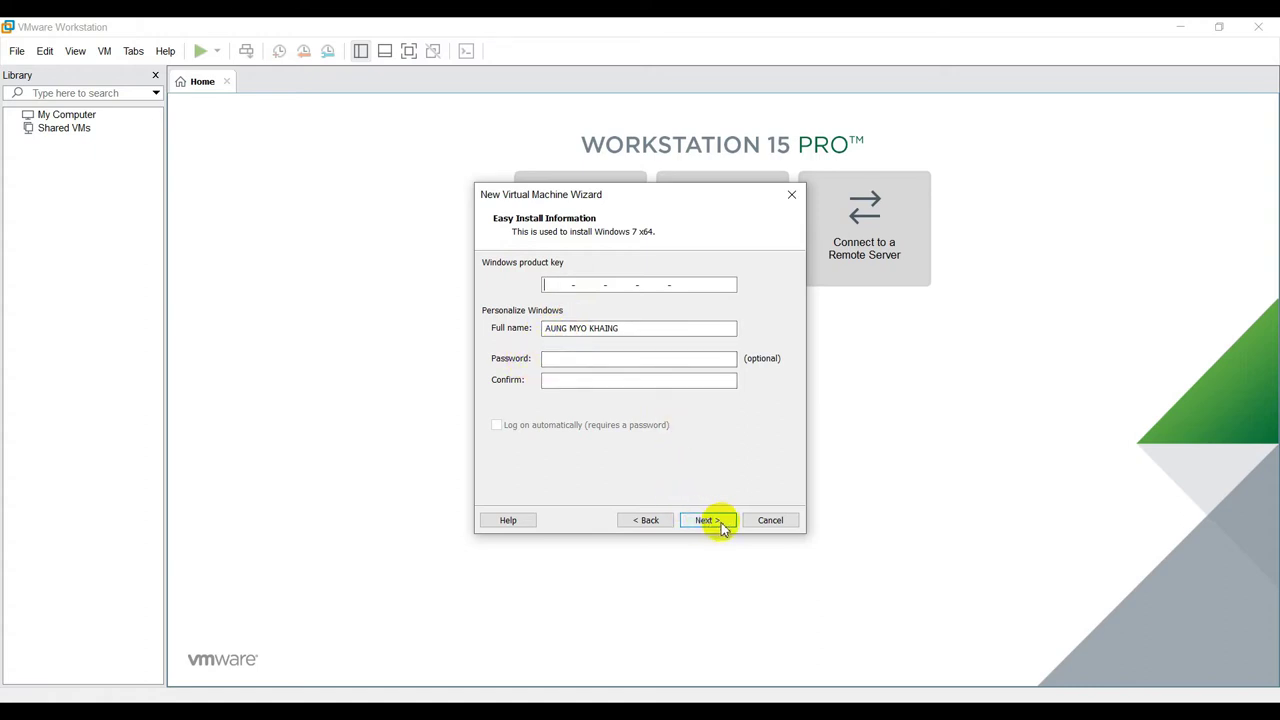
left_click(720, 522)
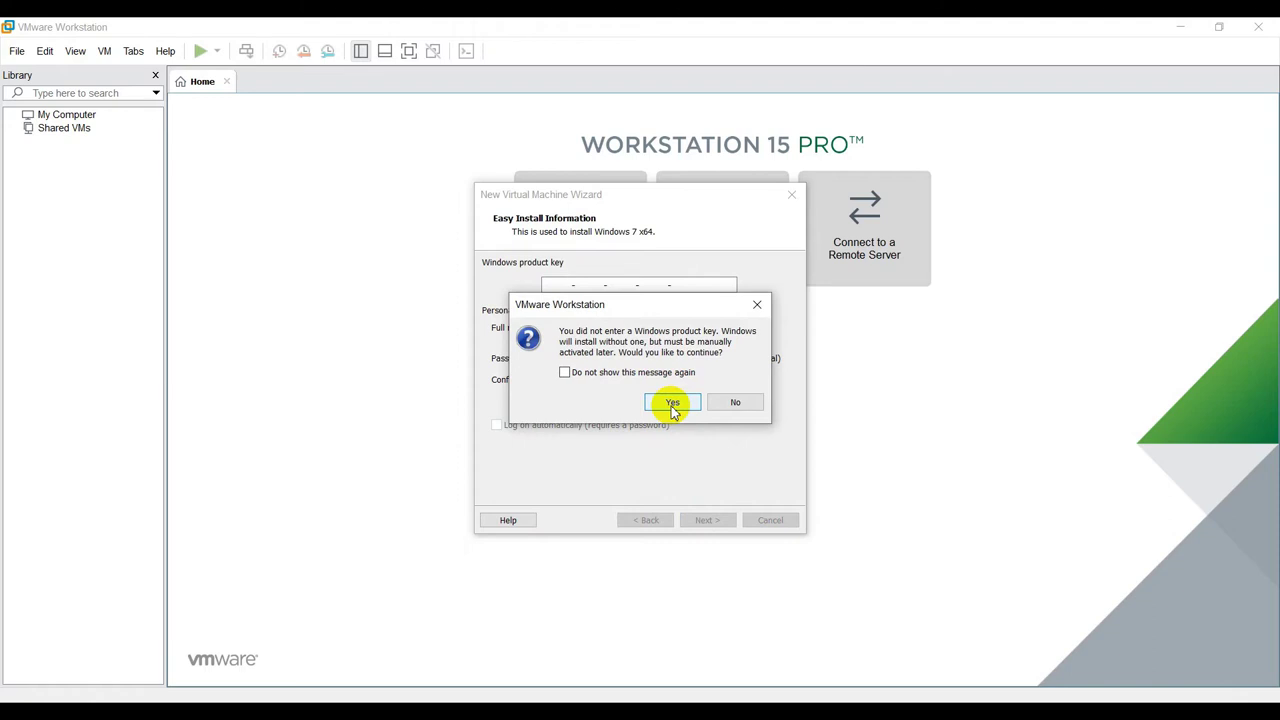
left_click(673, 403)
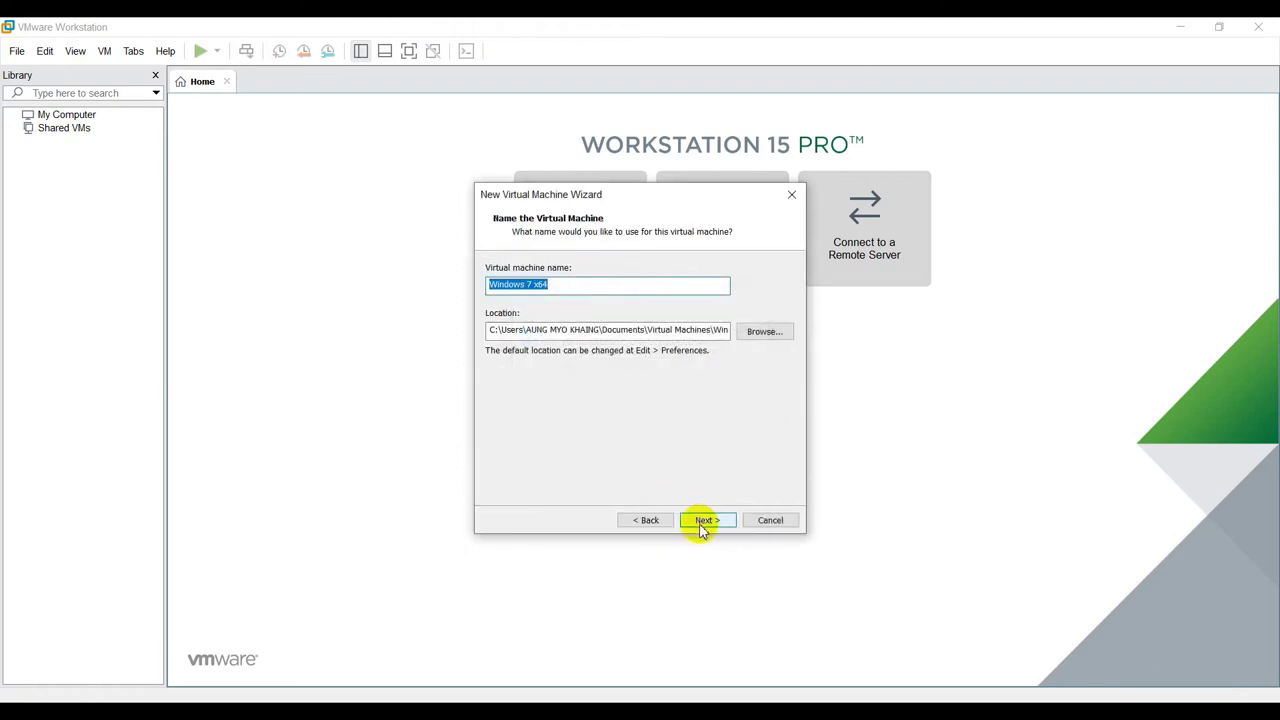
left_click(704, 522)
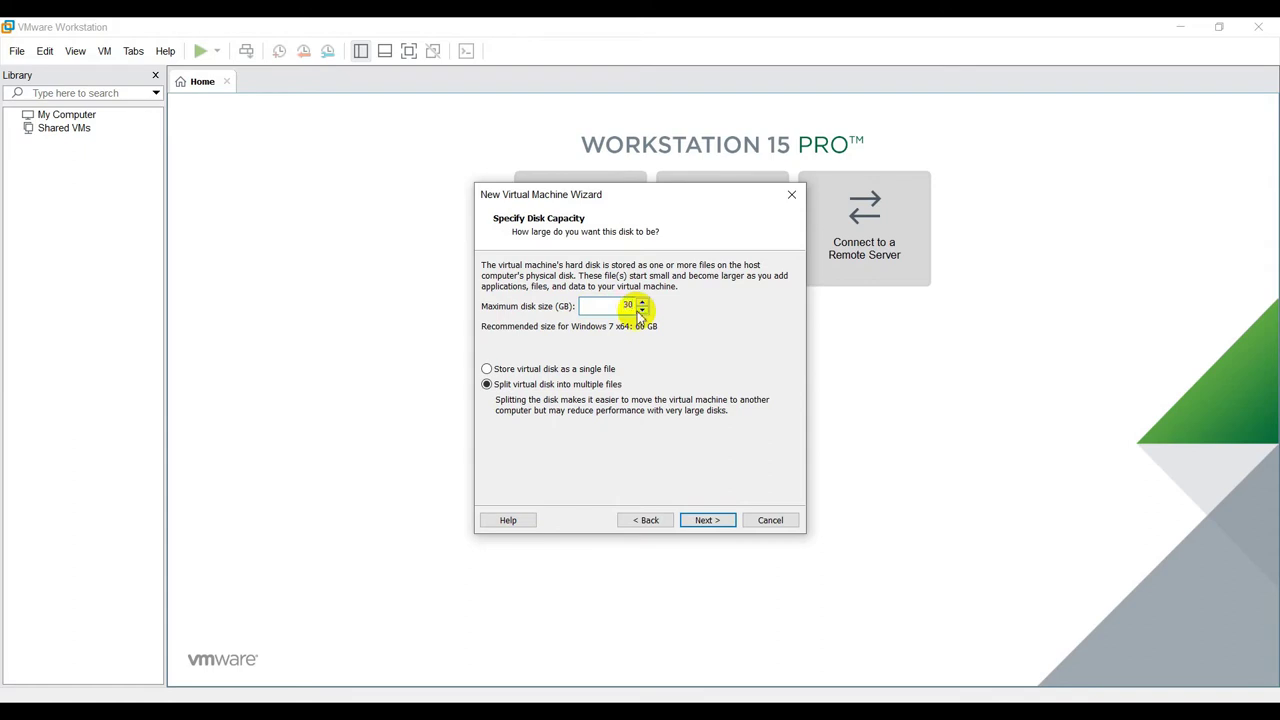
Set the maximum disk size to 30 GB, split into multiple files, and raise the virtual machine's memory to 3568 MB.
left_click(706, 524)
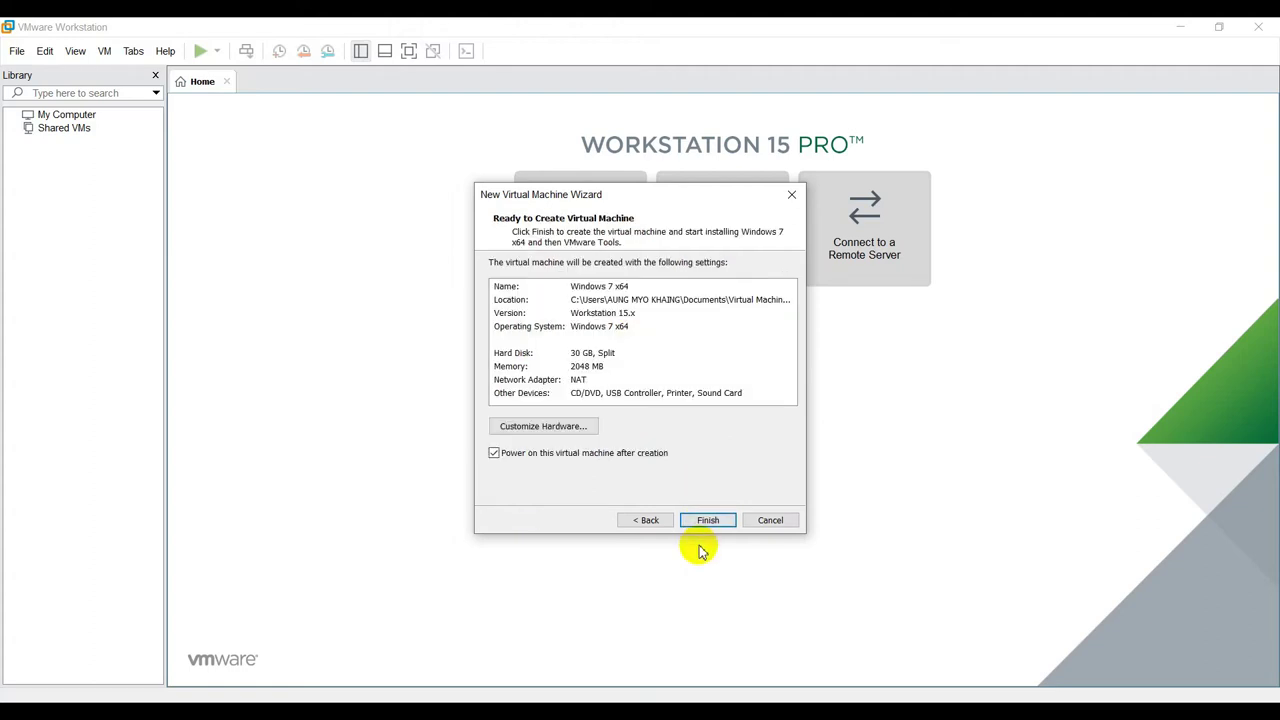
left_click(562, 429)
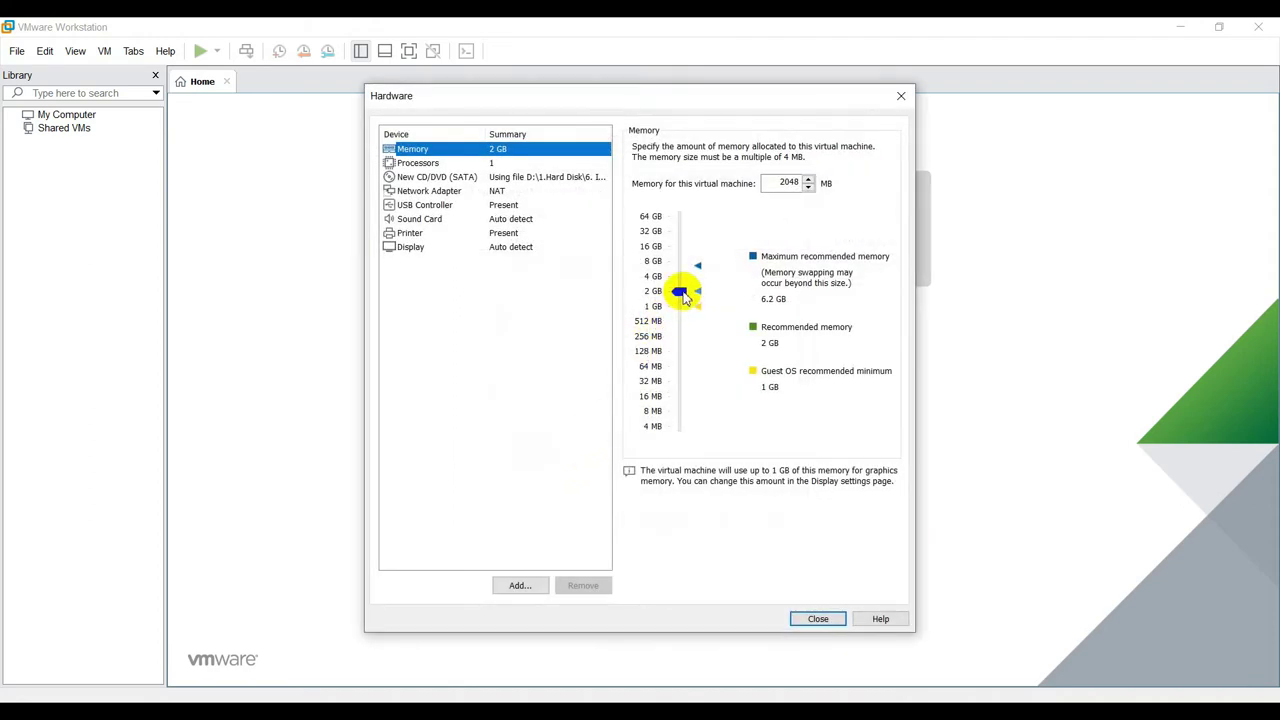
left_click_drag(683, 297, 684, 286)
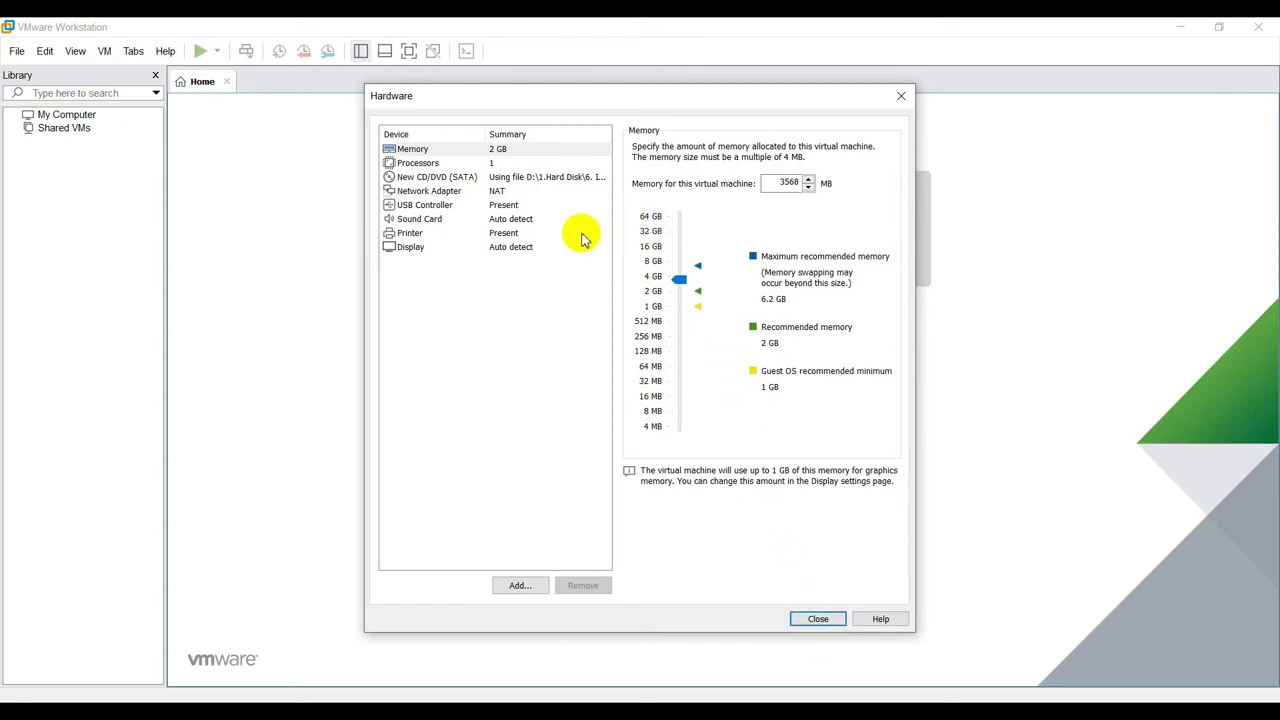
Assign 2 processors with 2 cores each, and finish creating the virtual machine with power-on after creation enabled.
left_click(437, 163)
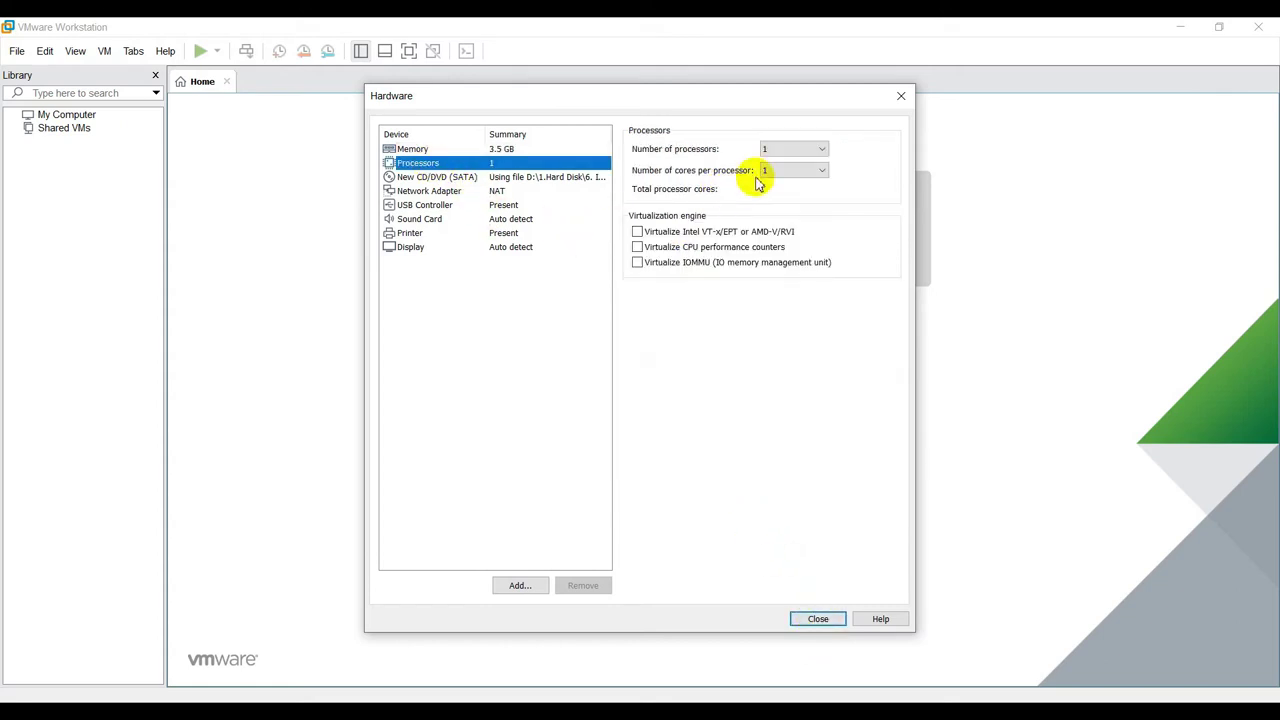
left_click(787, 172)
left_click(772, 195)
left_click(778, 149)
left_click(786, 173)
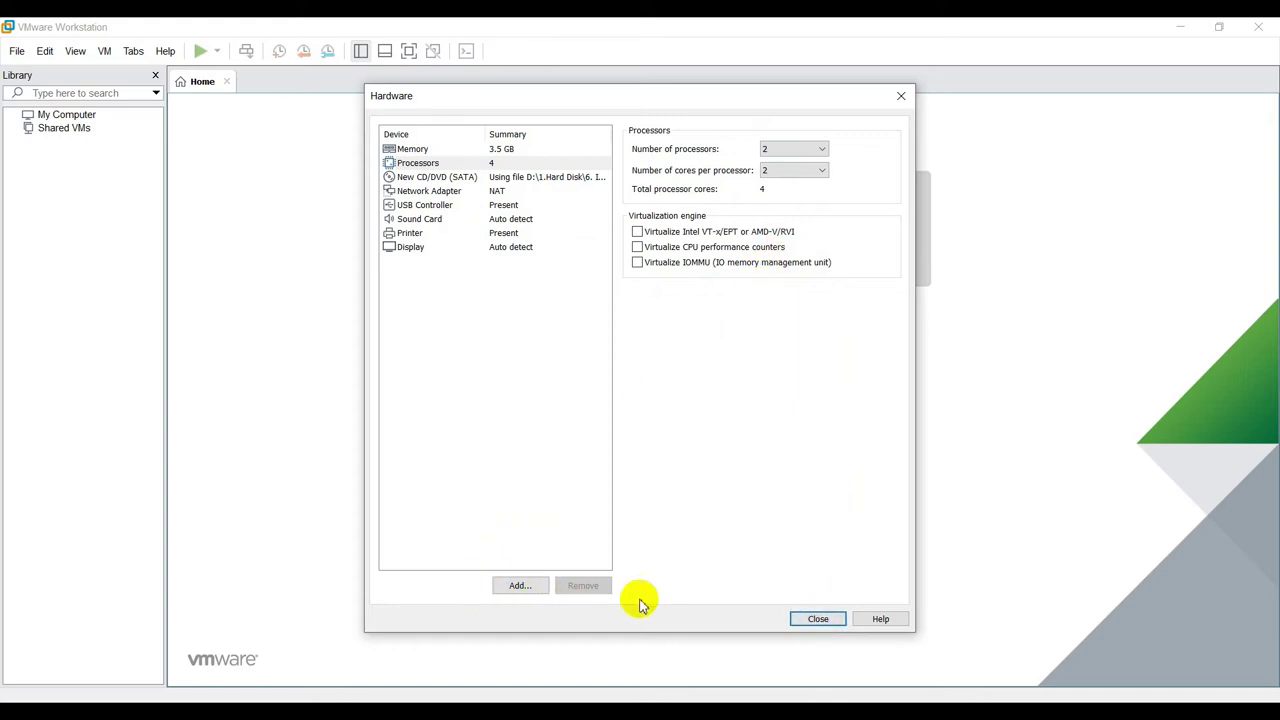
left_click(810, 619)
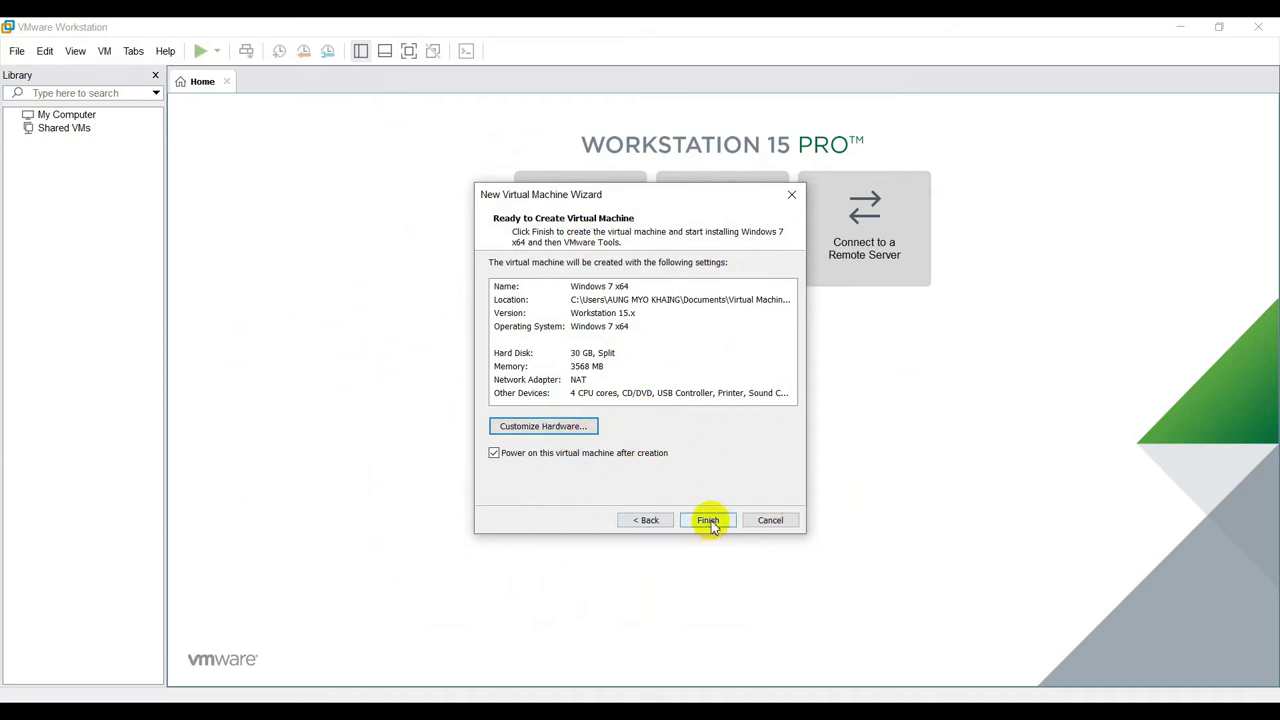
left_click(709, 522)
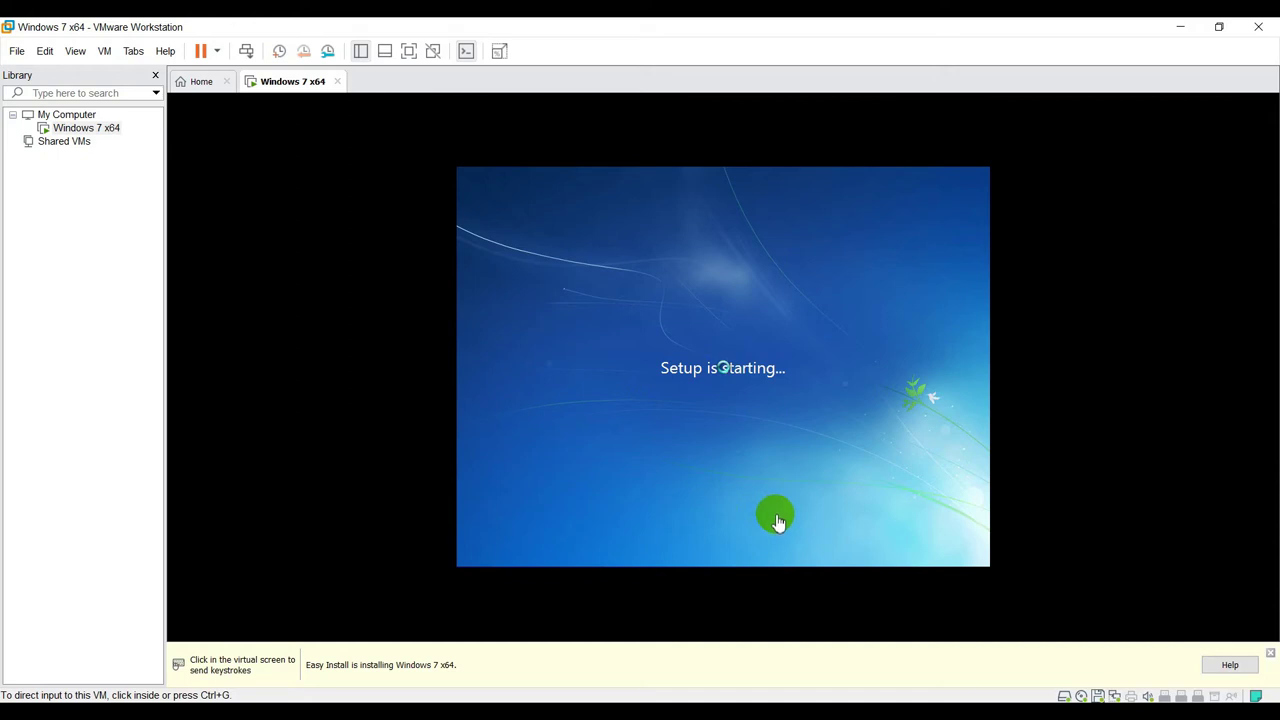
Choose Windows 7 Ultimate x64 as the operating system to install and start its installation.
left_click(607, 562)
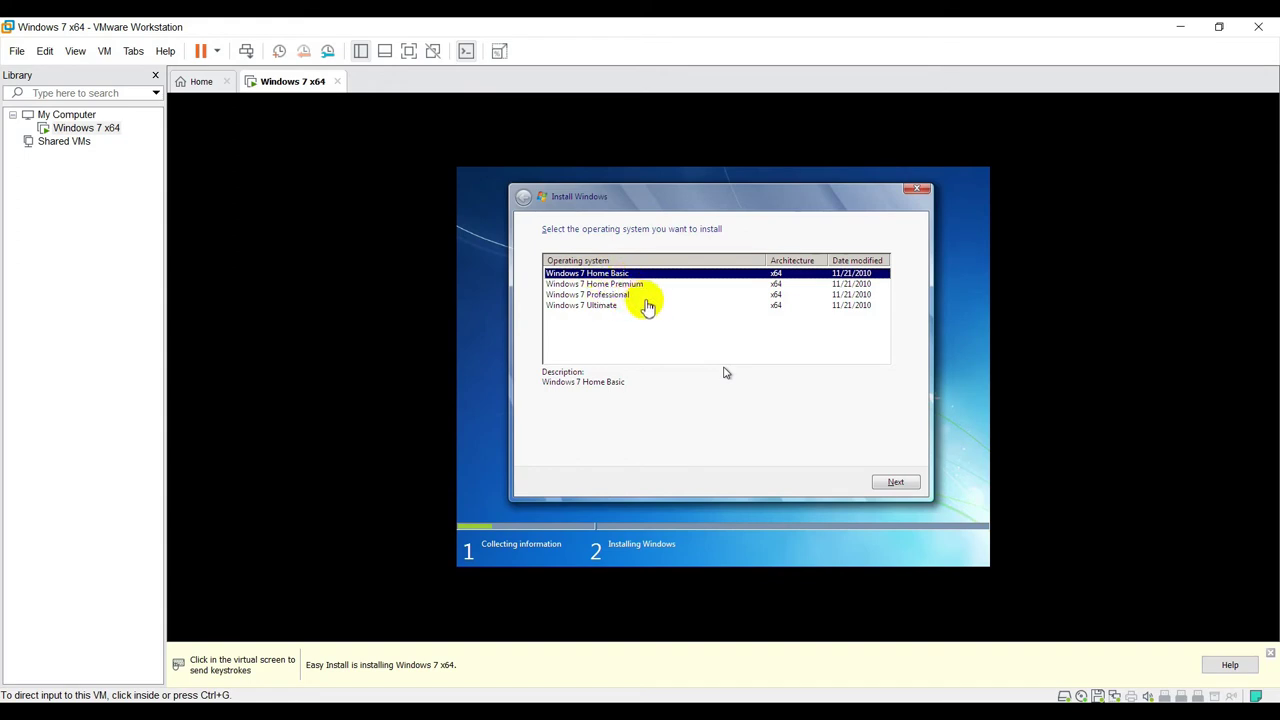
left_click(590, 316)
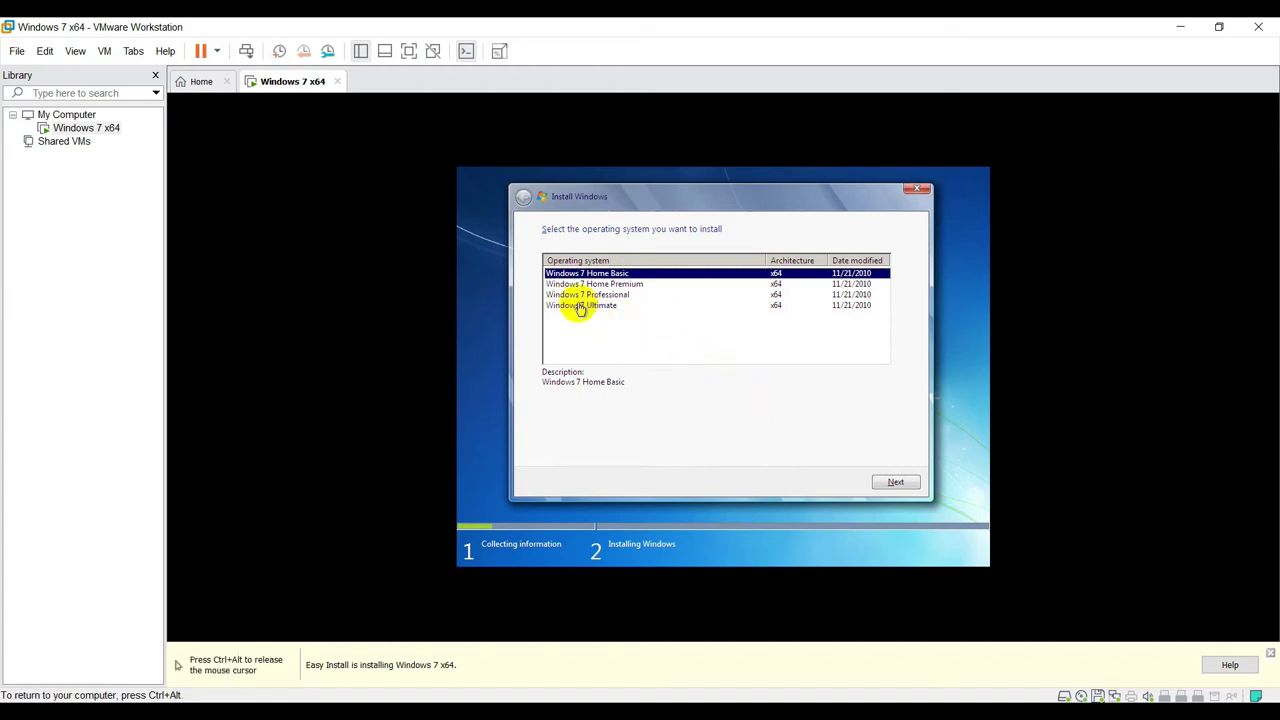
left_click(582, 305)
left_click(900, 486)
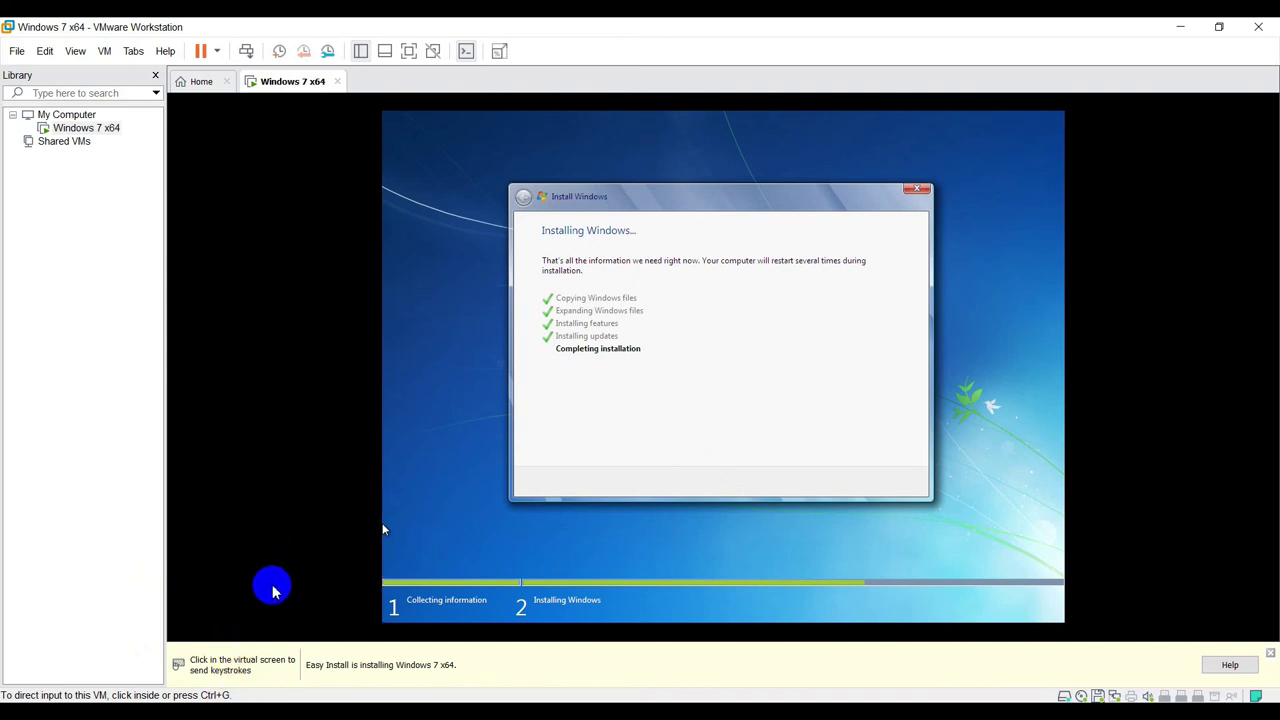
Switch mouse and keyboard control into the virtual machine and release it back to the host several times.
left_click(476, 473)
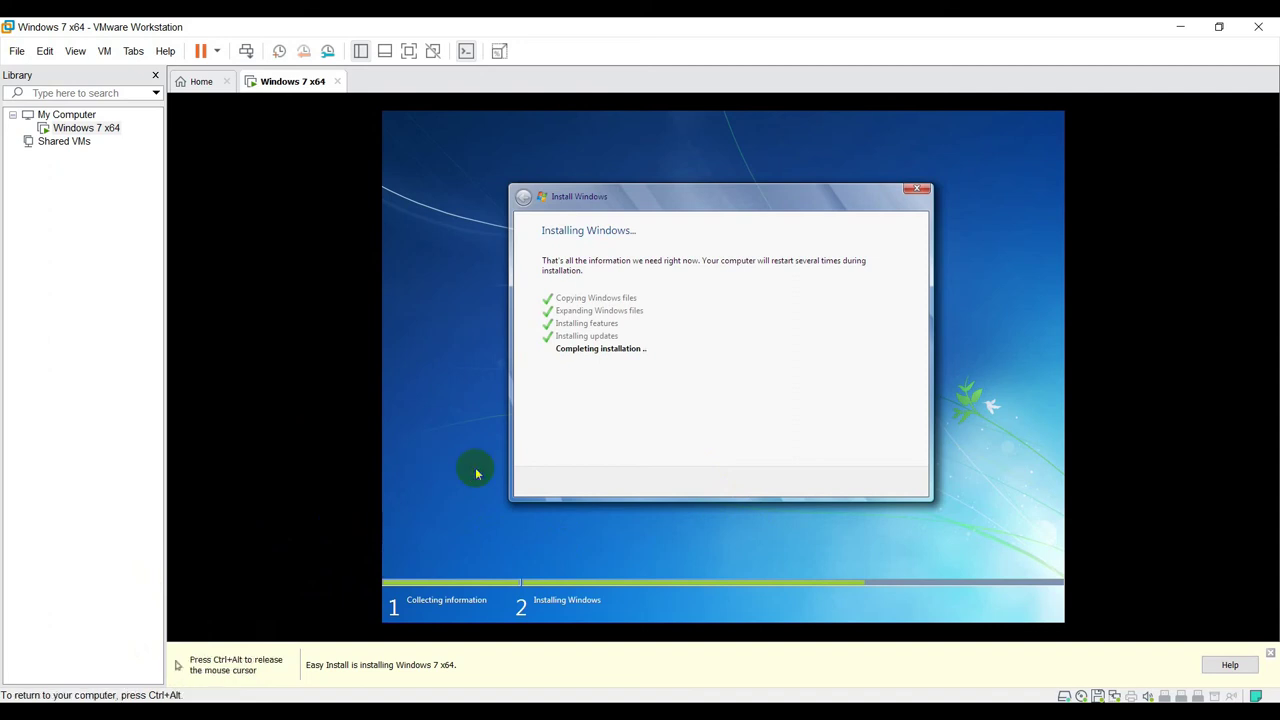
key("ctrl+alt")
left_click(497, 534)
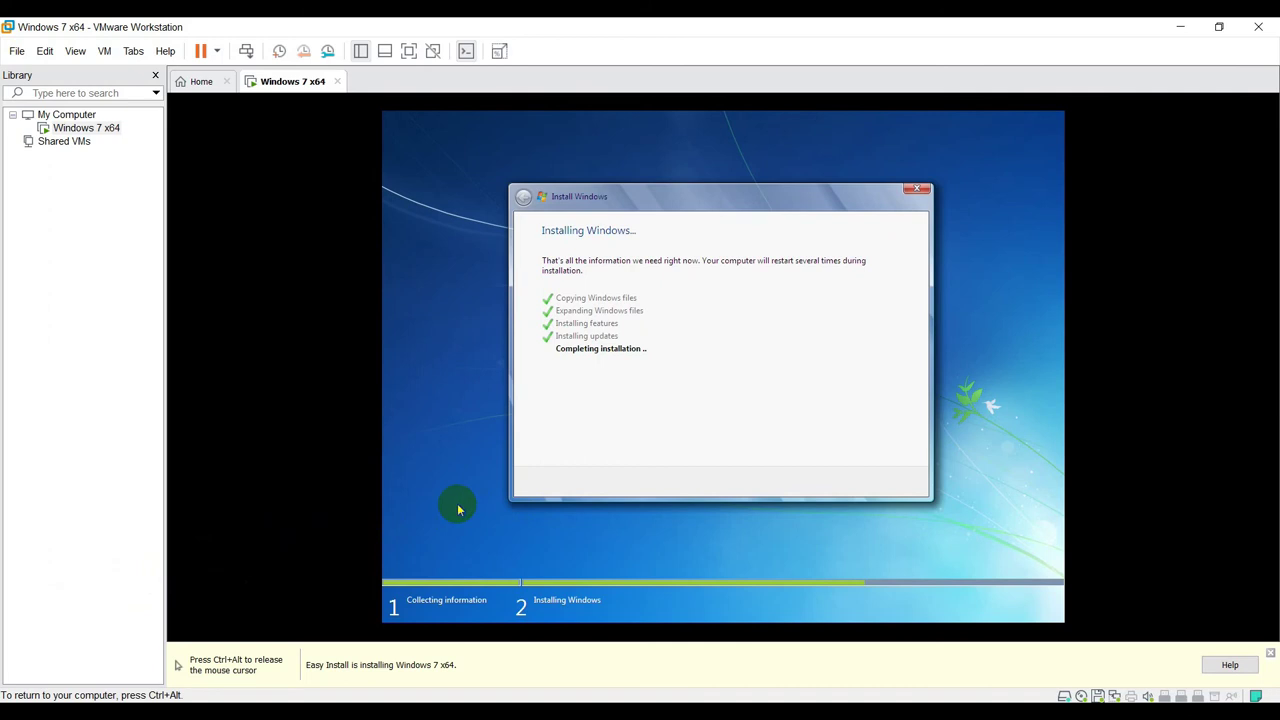
key("ctrl+alt")
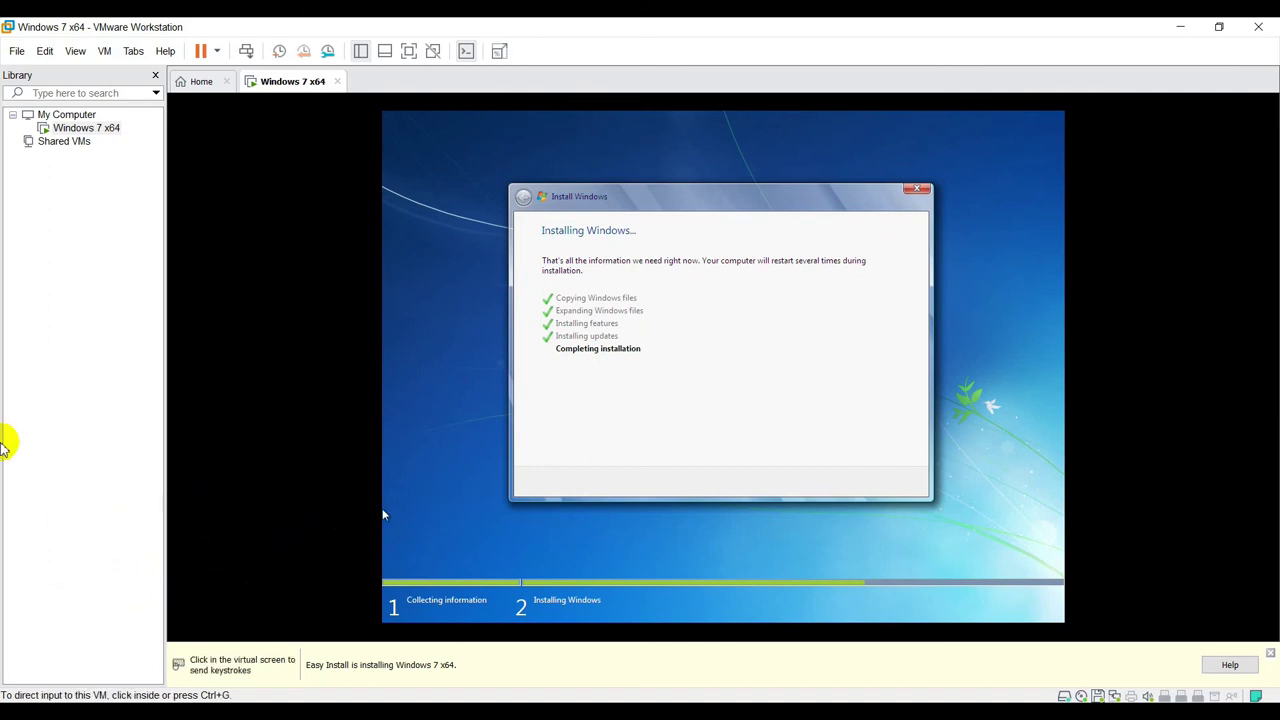
left_click(56, 447)
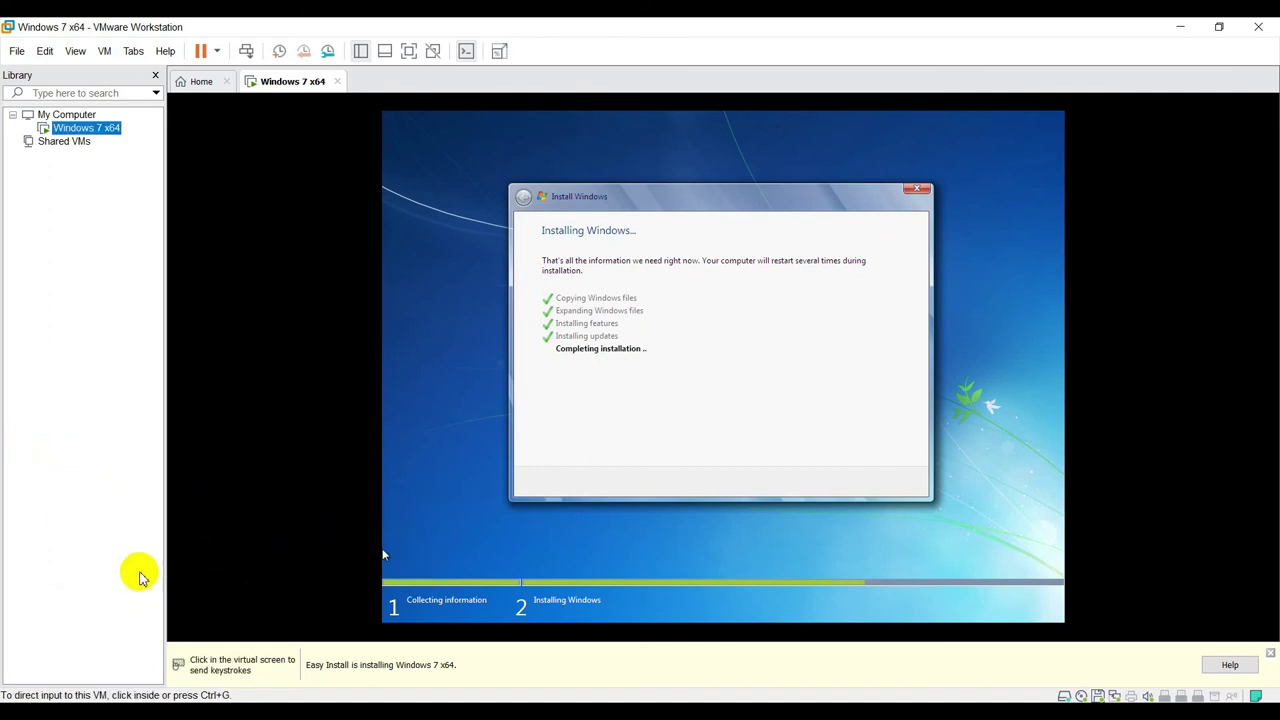
left_click(468, 540)
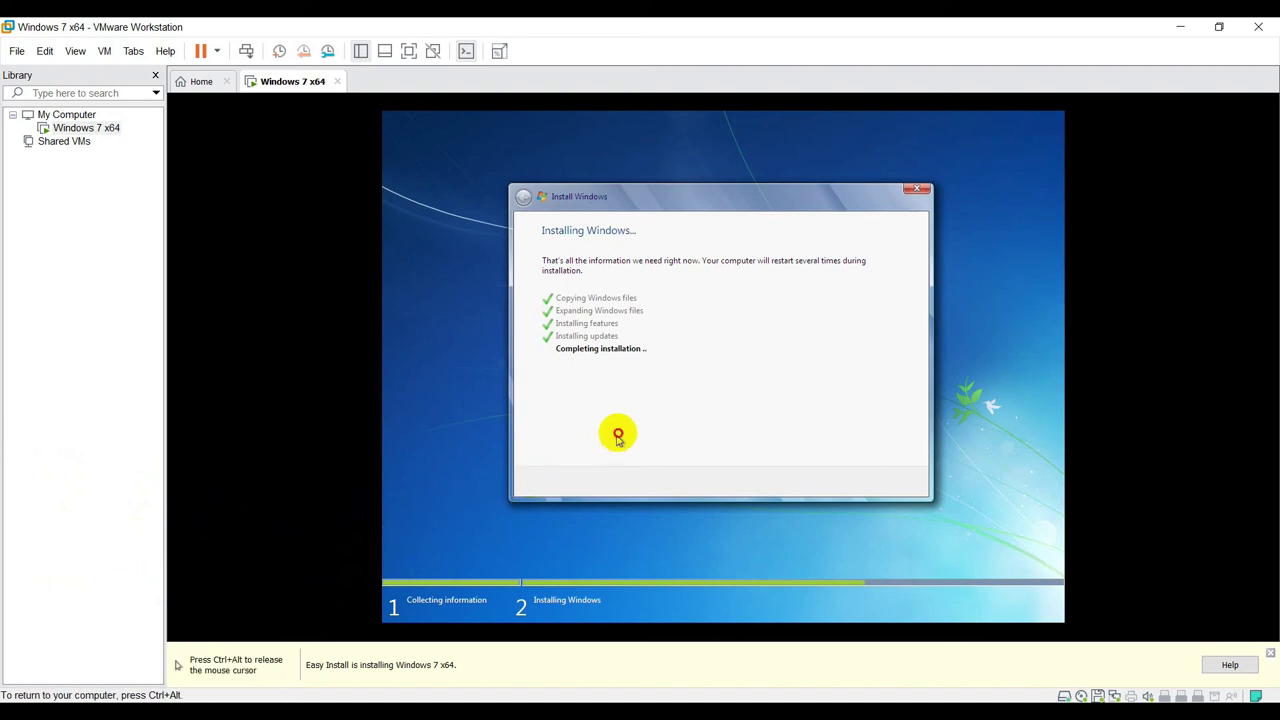
left_click(553, 493)
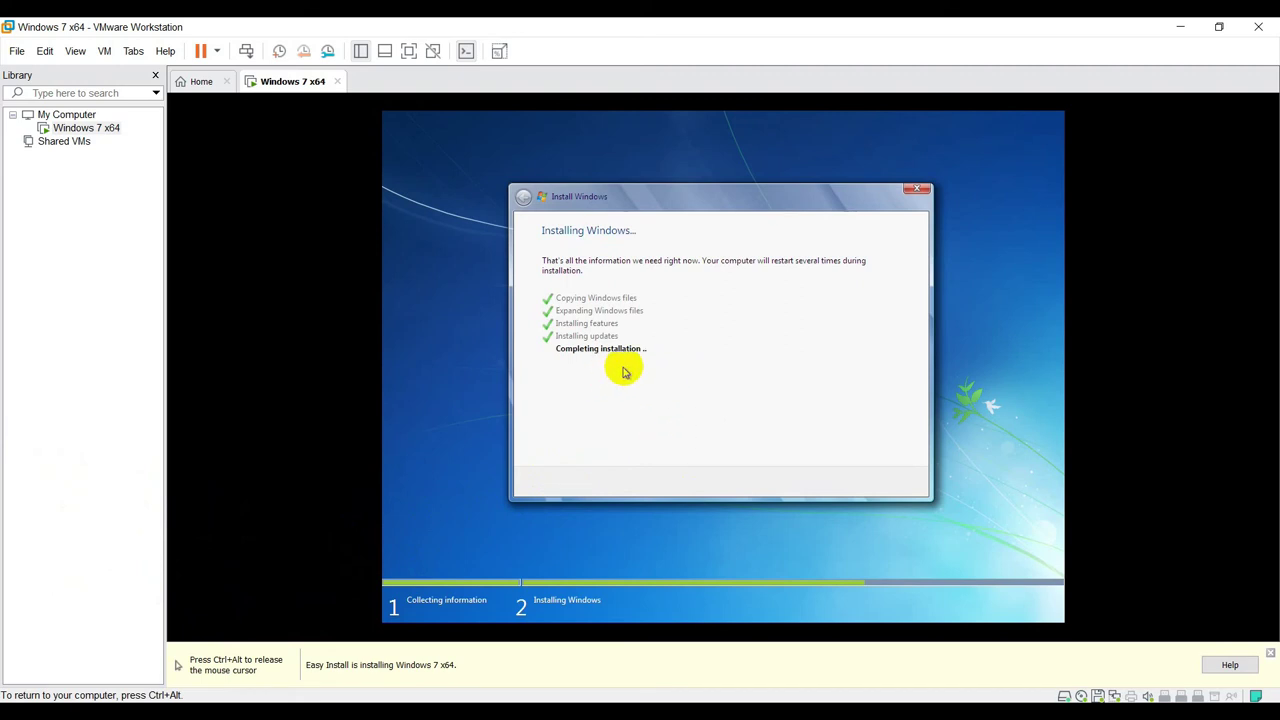
key("ctrl+alt")
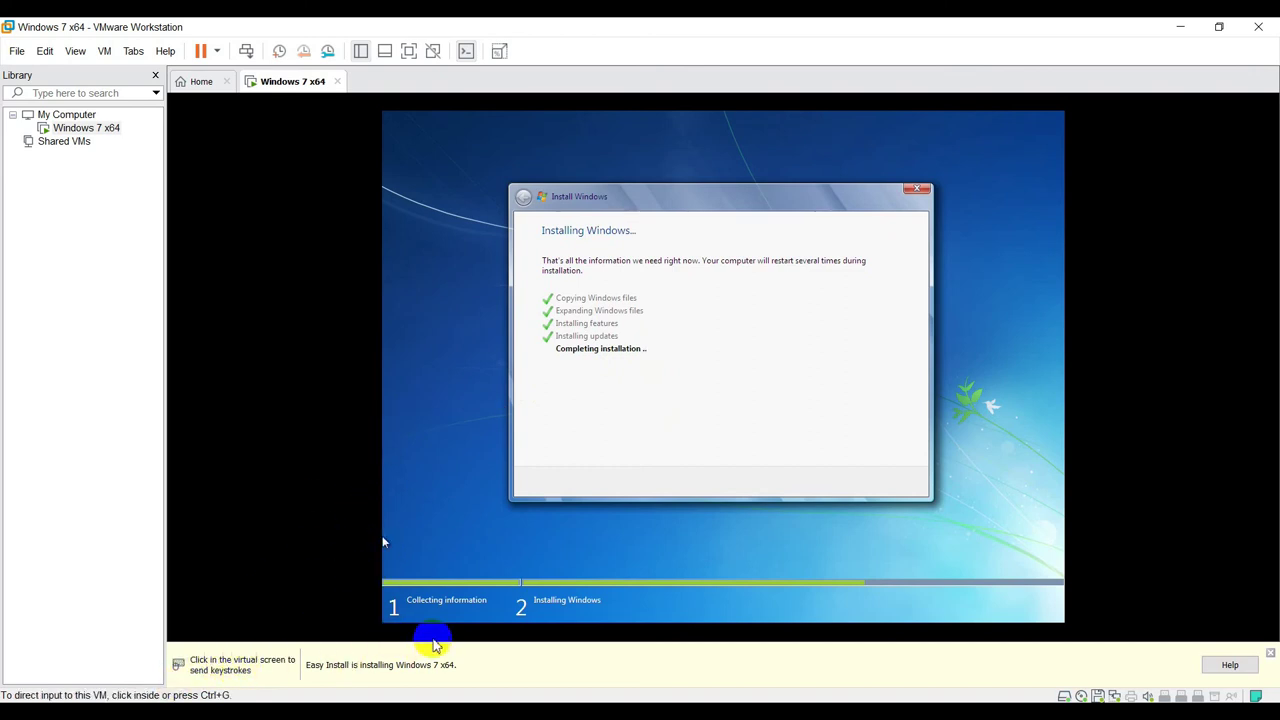
left_click(668, 558)
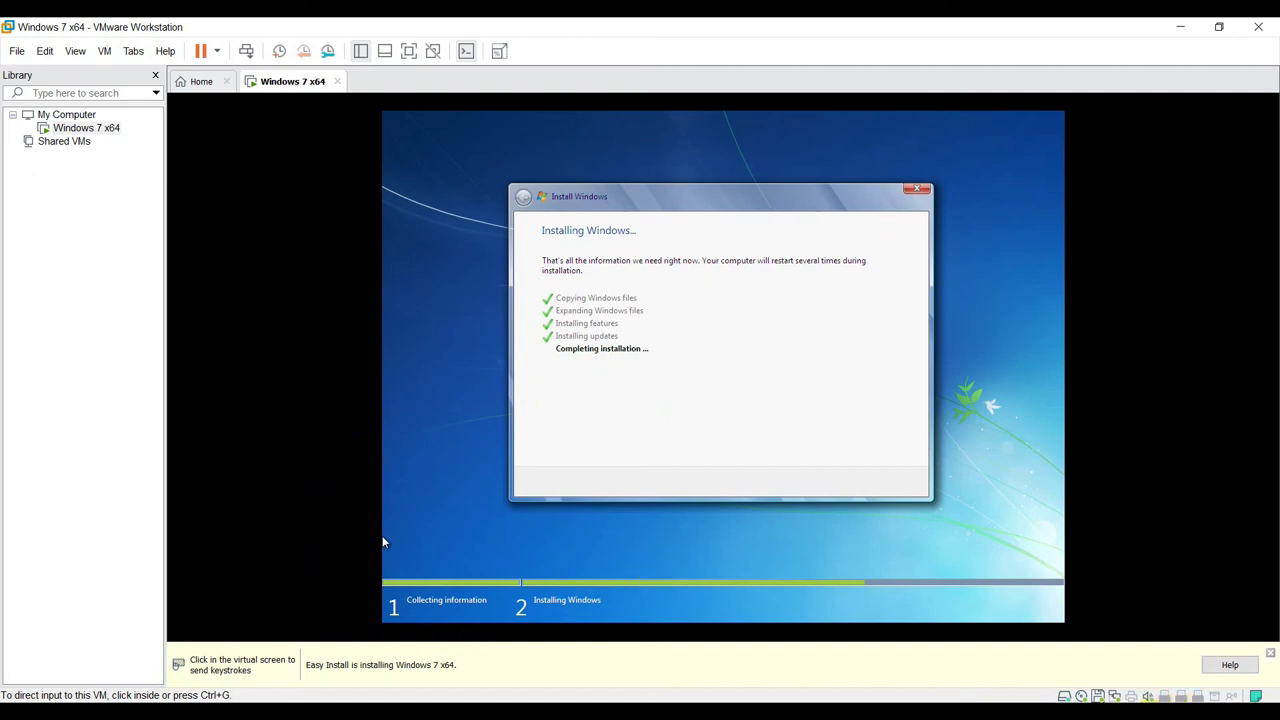
left_click(1165, 719)
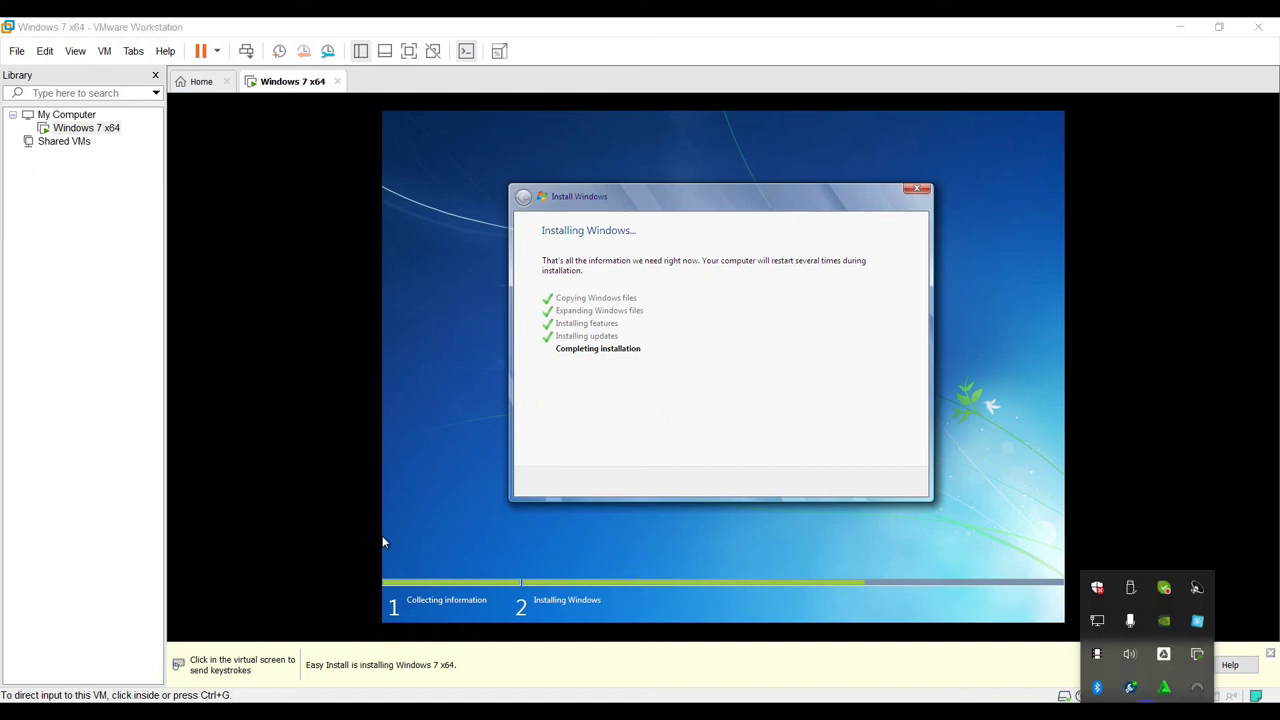
Raise the host computer's speaker volume to 58 and close the volume control.
left_click(1122, 665)
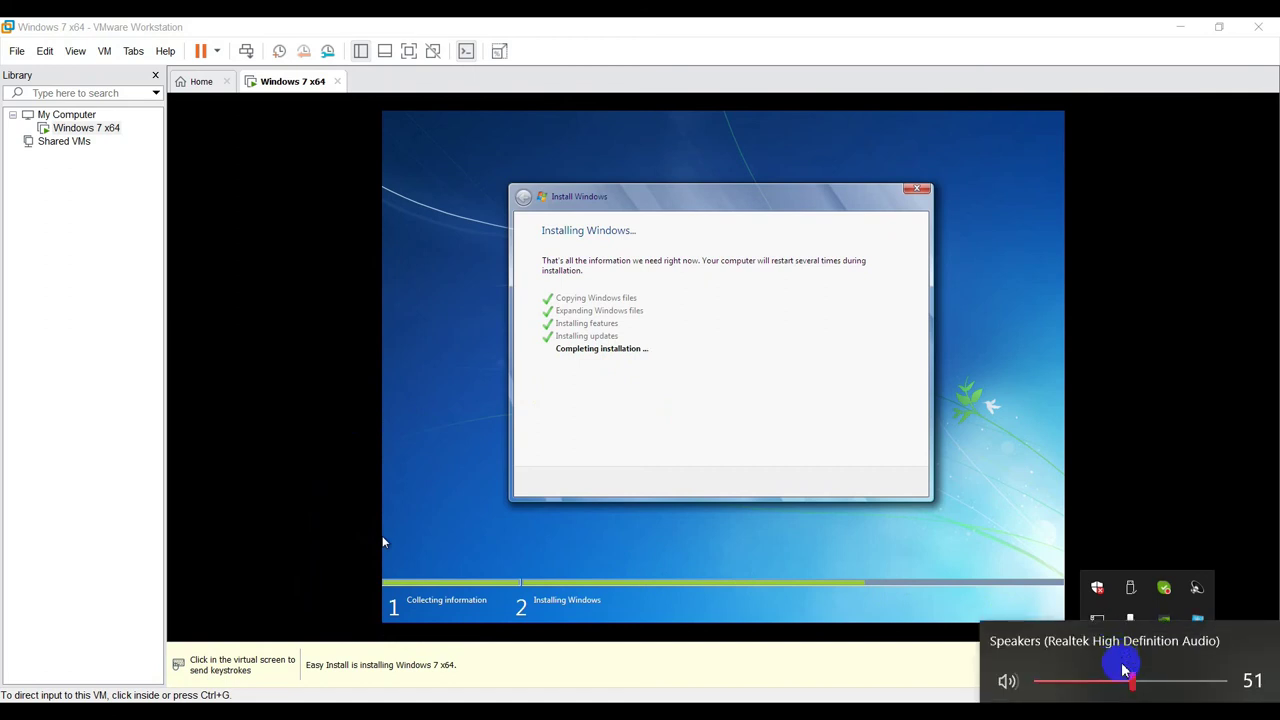
left_click_drag(1137, 681, 1141, 684)
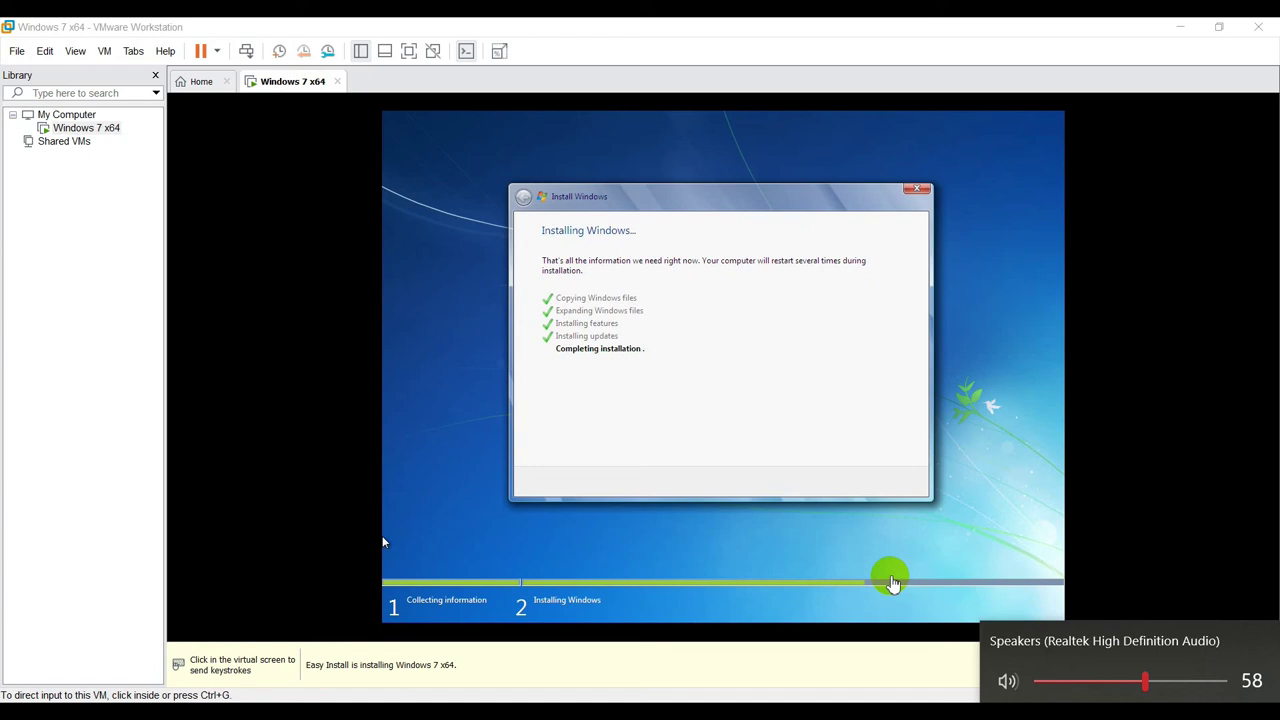
left_click(291, 451)
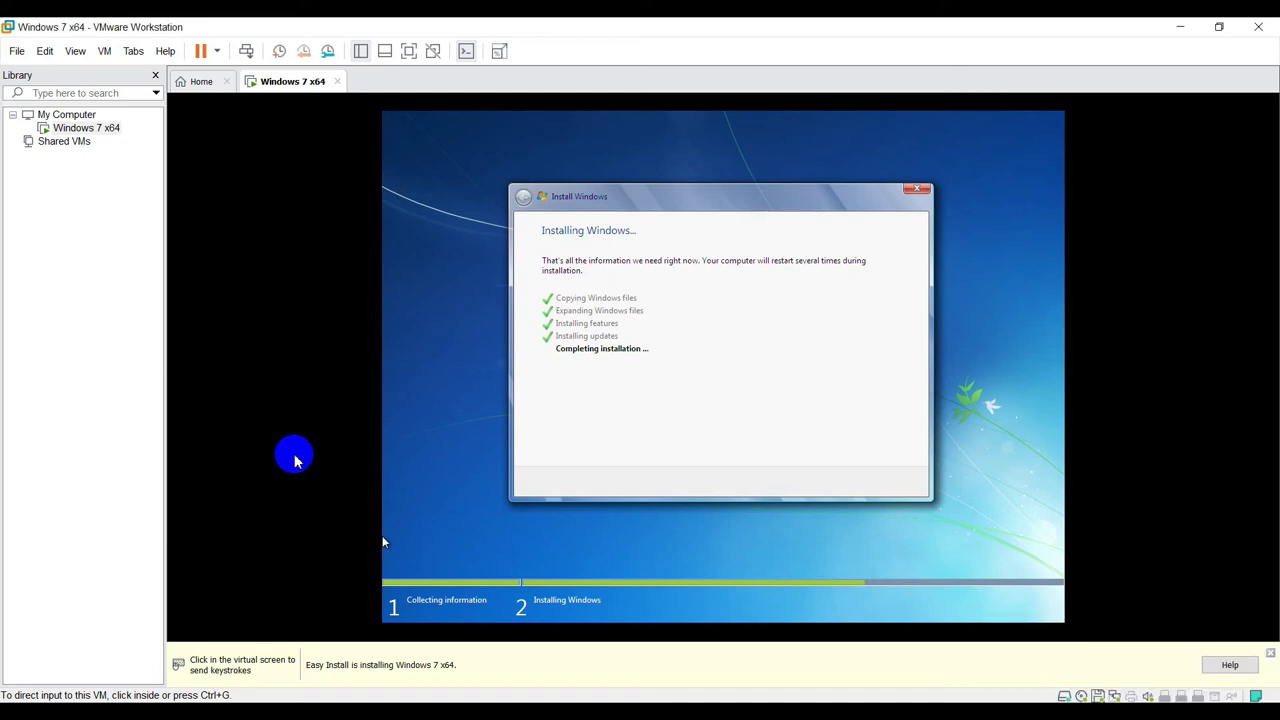
left_click(519, 459)
key("ctrl+alt")
left_click(371, 500)
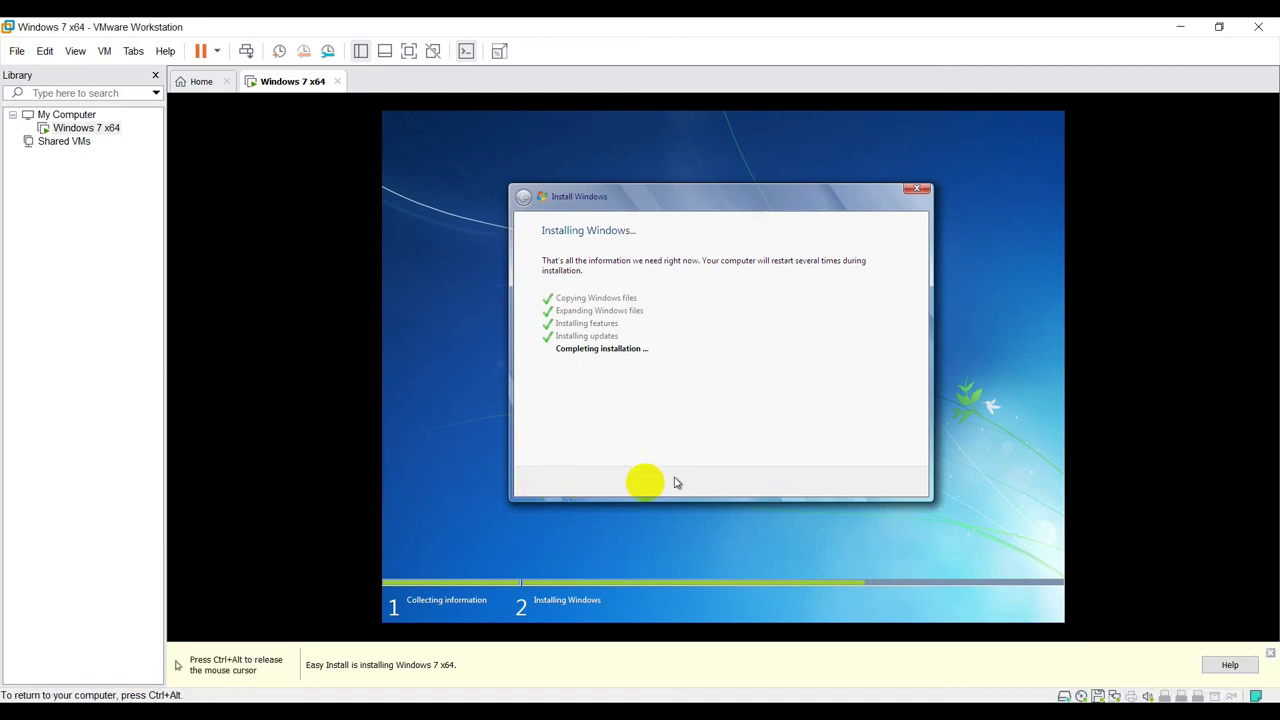
key("ctrl+alt")
right_click(113, 416)
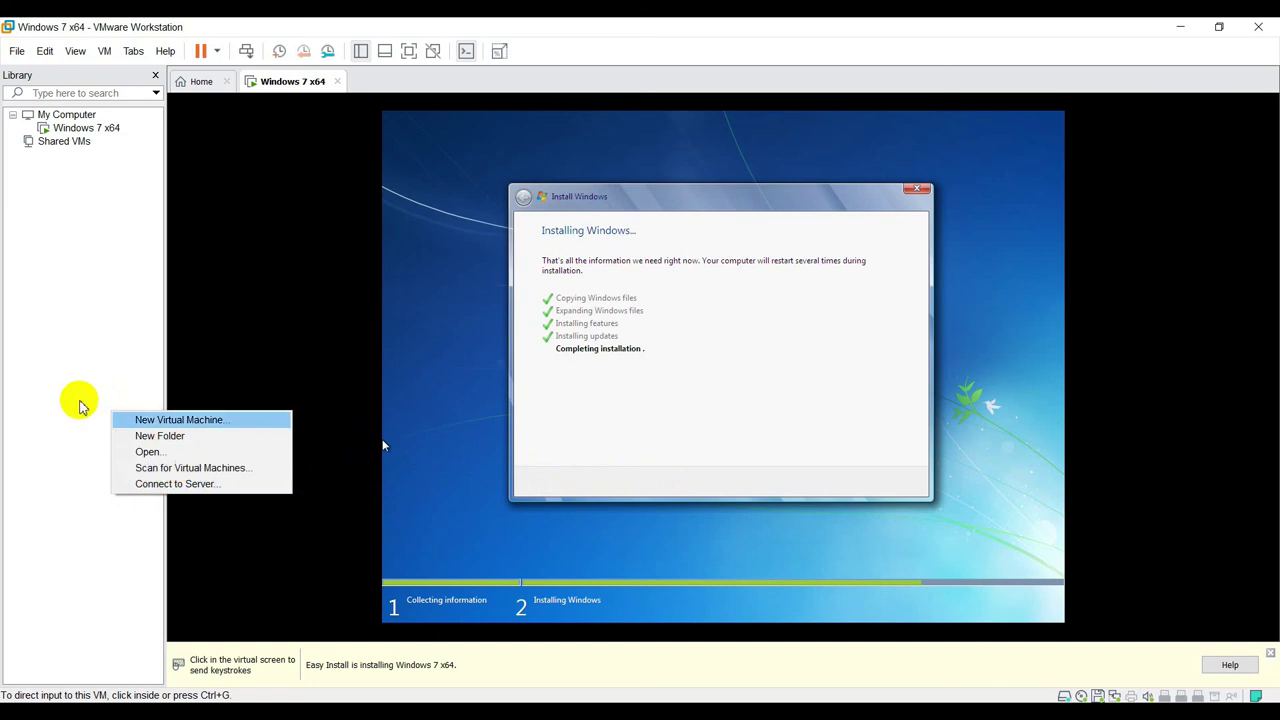
left_click(103, 358)
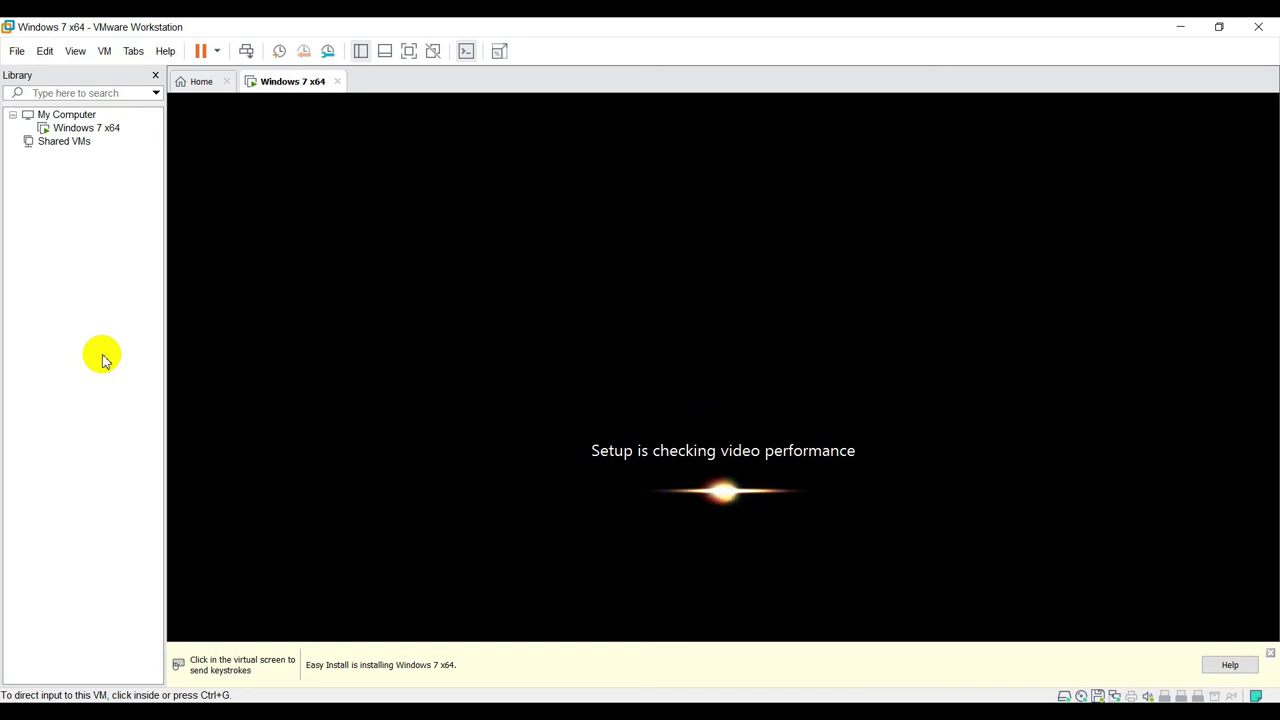
left_click(421, 560)
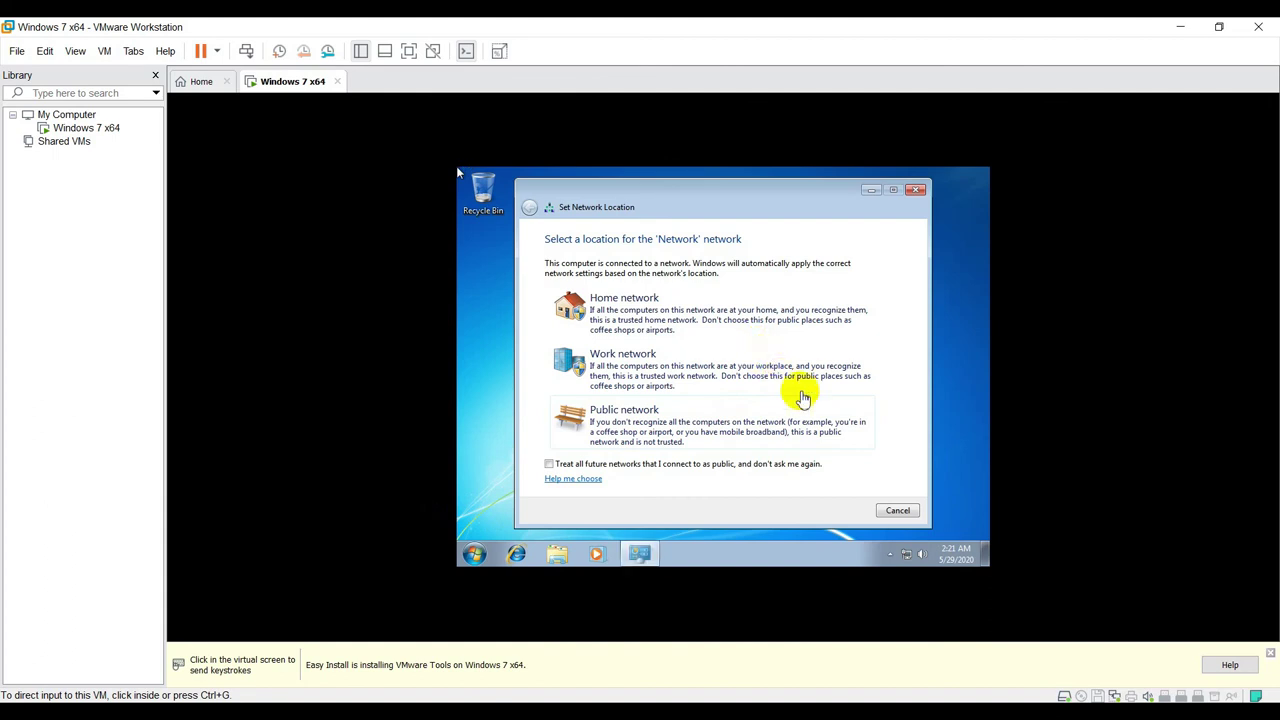
Cancel the network location choice in the Windows 7 guest and refresh its desktop.
left_click(911, 515)
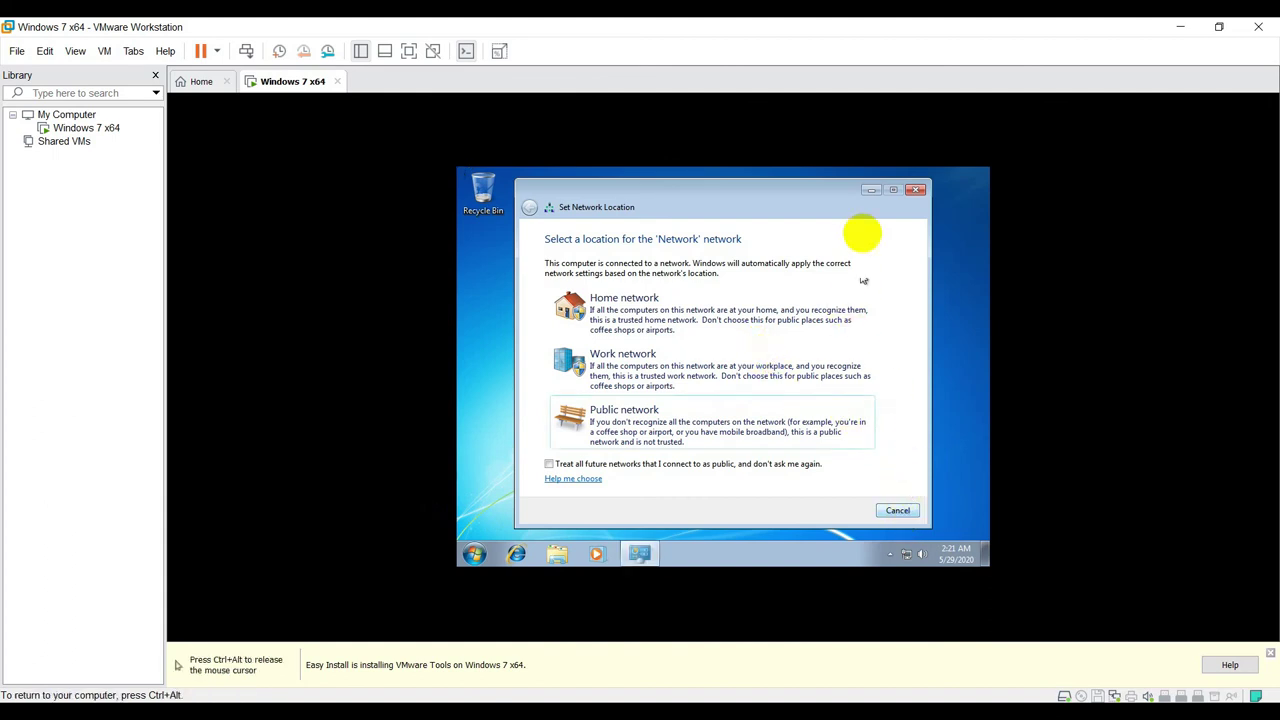
right_click(738, 295)
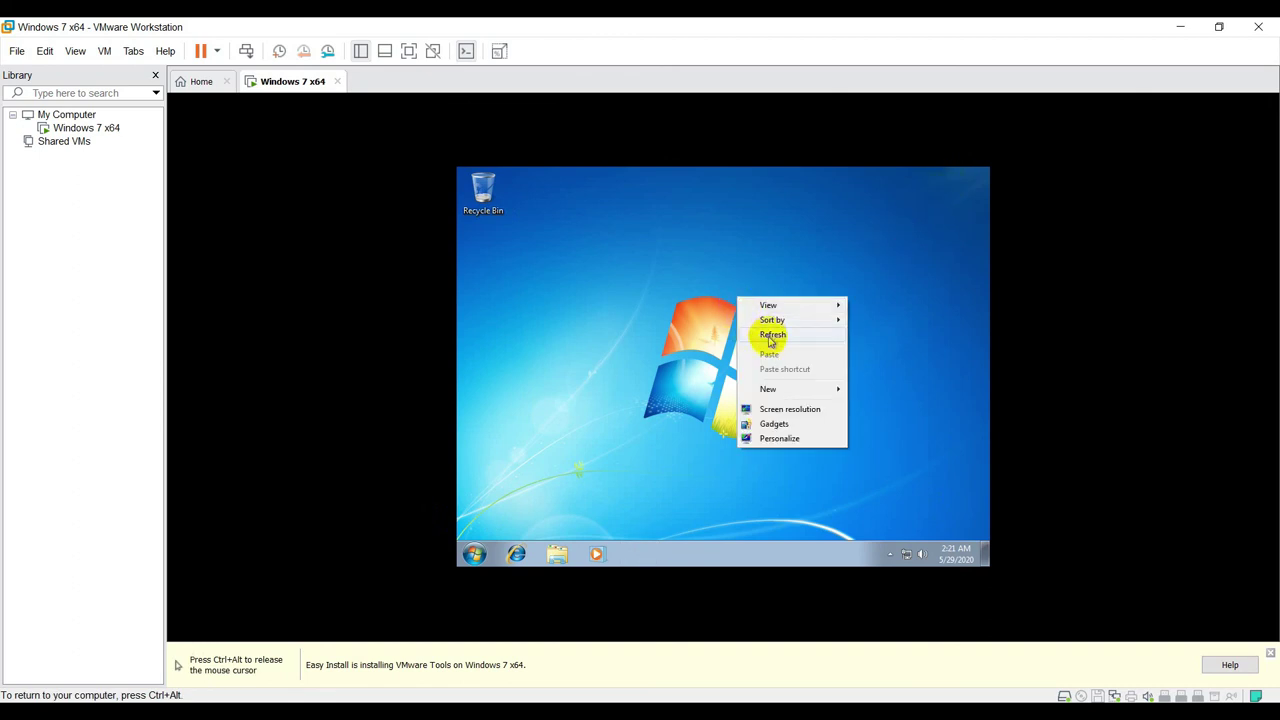
left_click(770, 340)
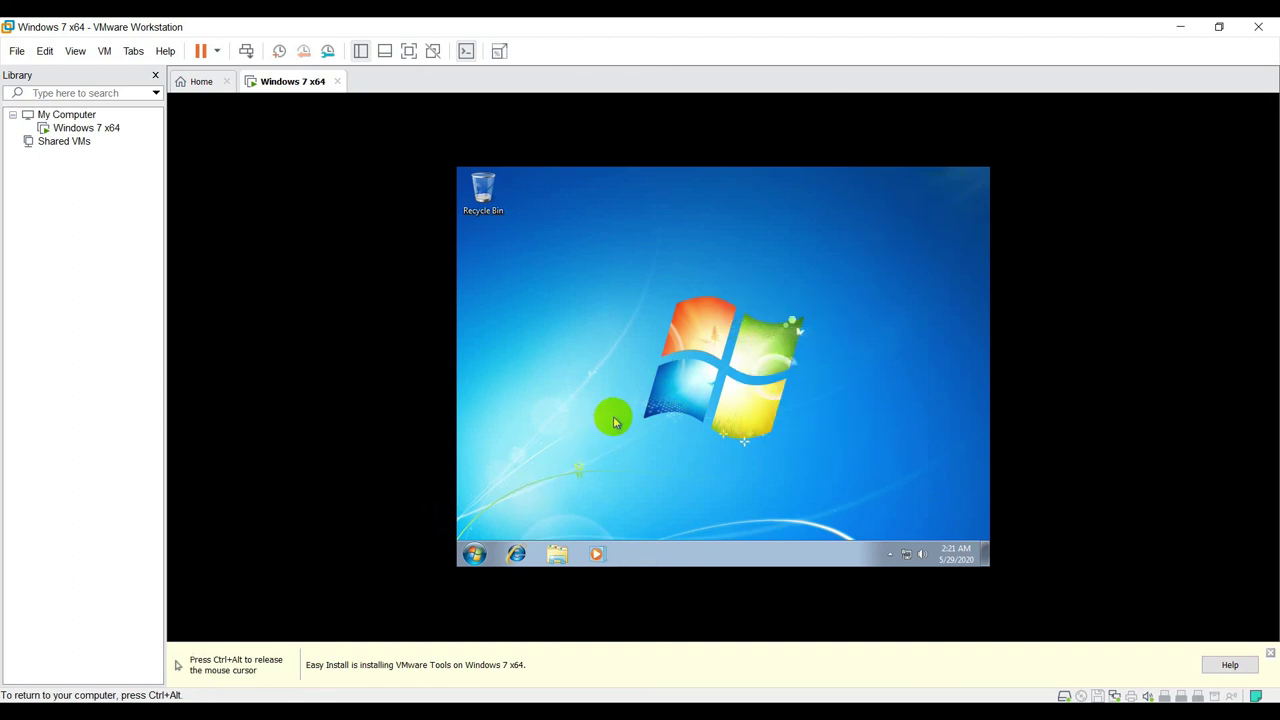
left_click(266, 423)
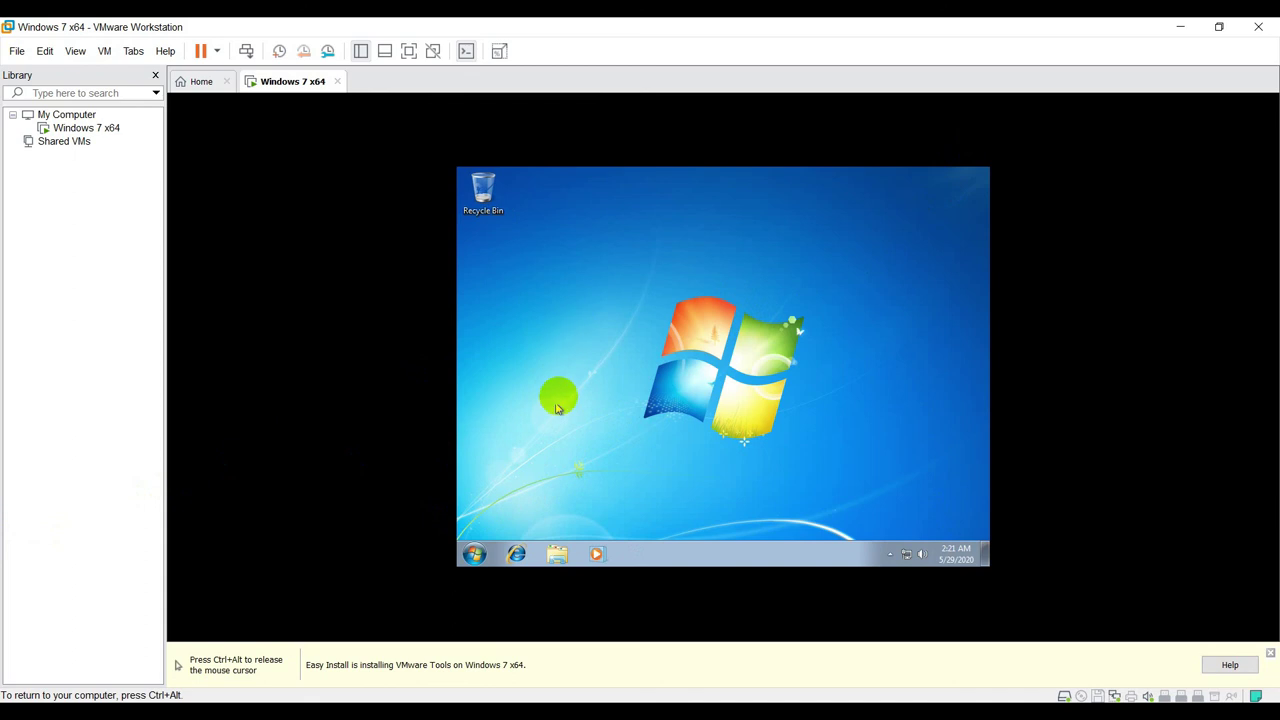
Release input to the host, show the virtual machine in full screen, and return to the windowed view.
key("ctrl+alt")
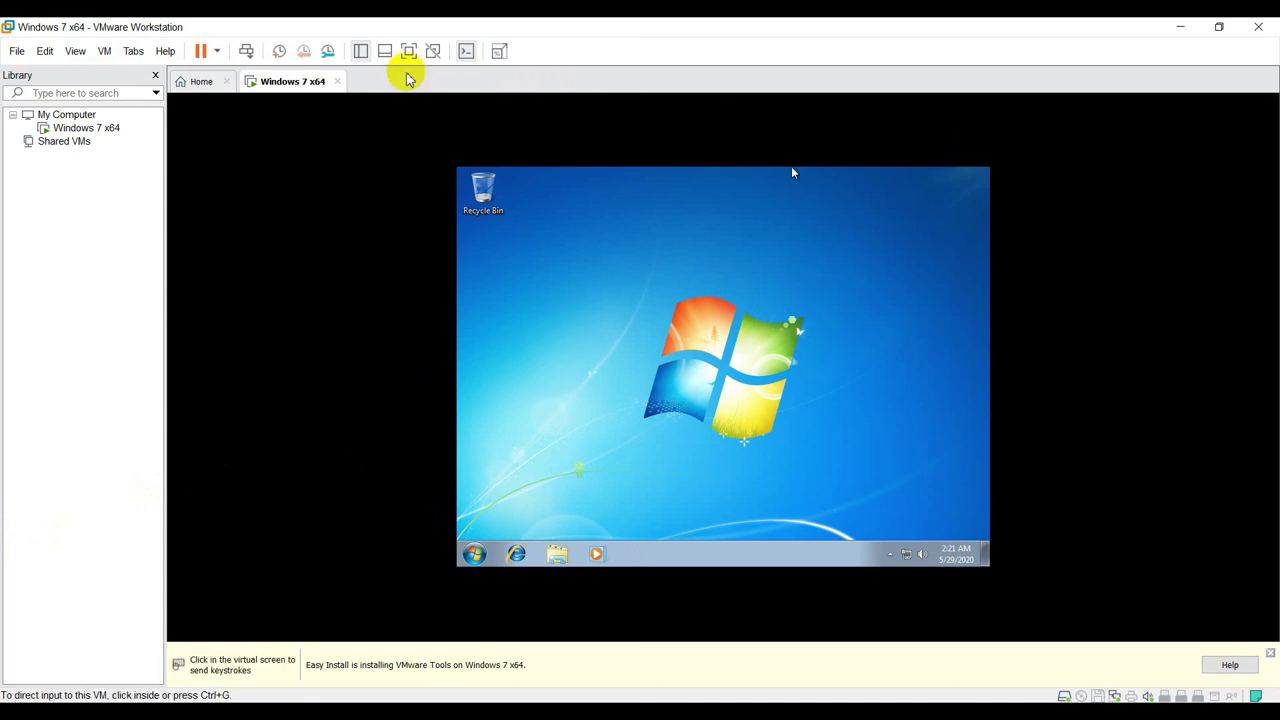
left_click(409, 51)
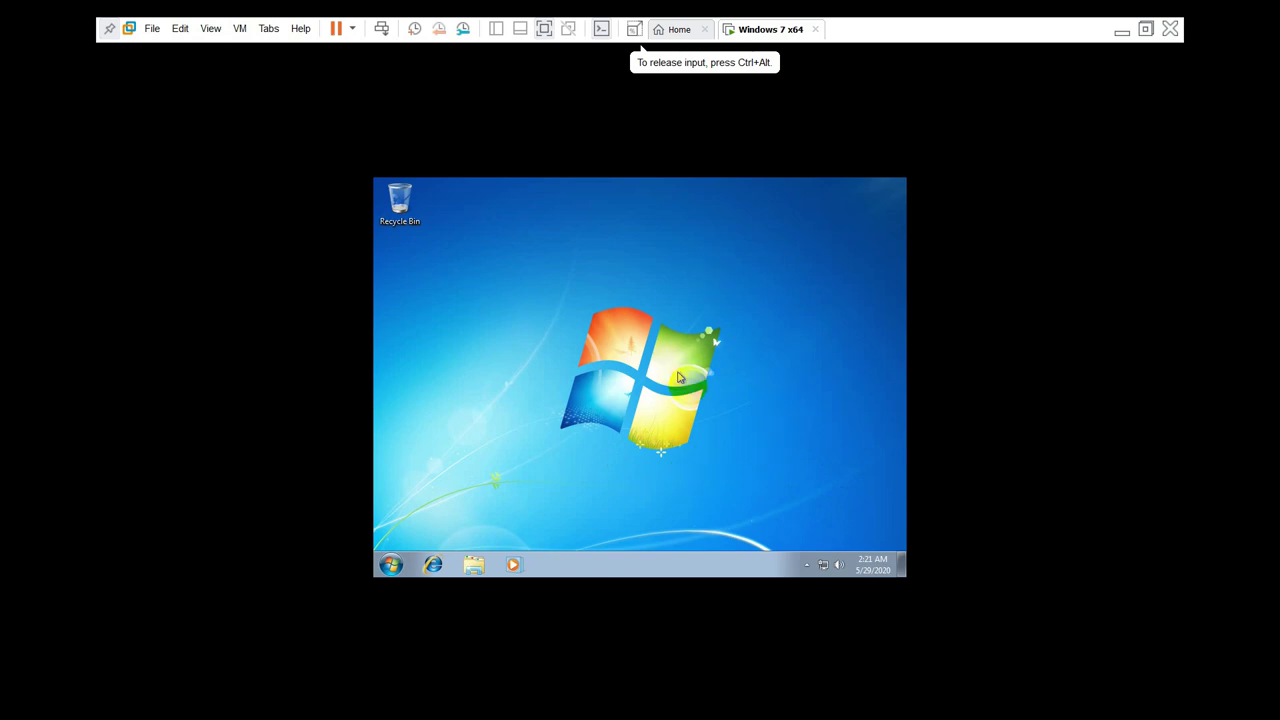
left_click(510, 40)
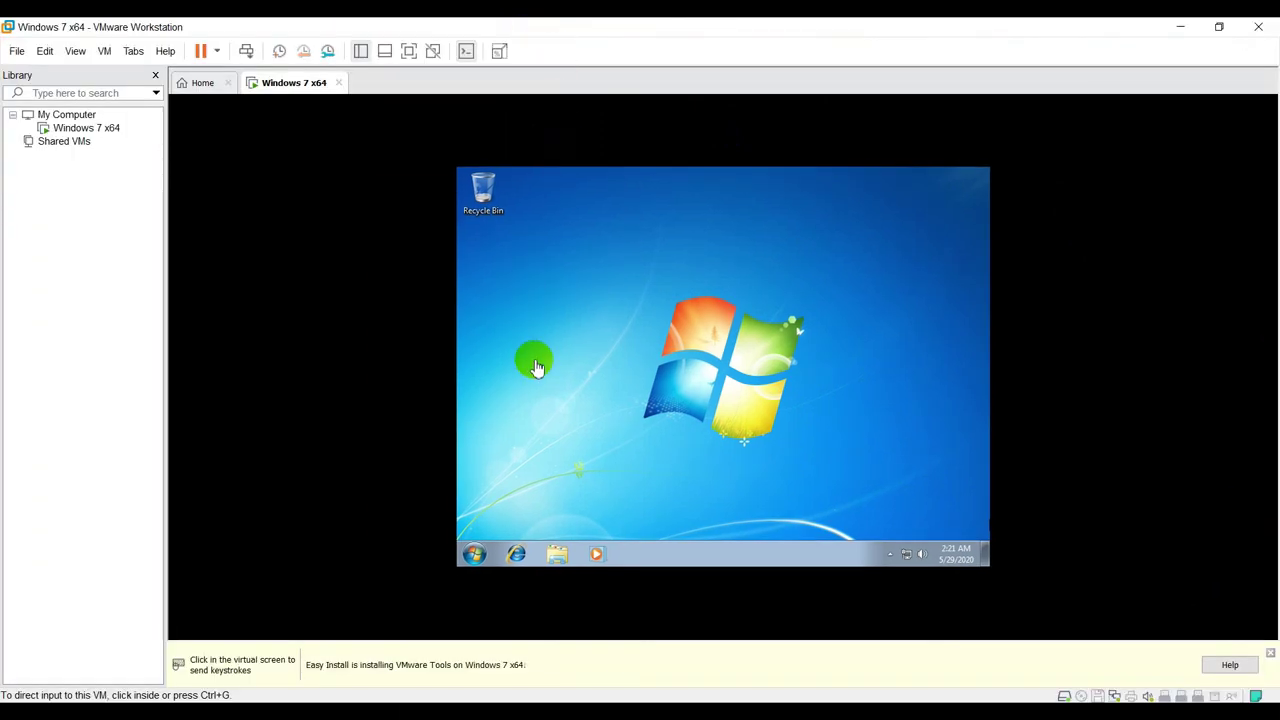
Close the Easy Install notification bar below the virtual machine and return input to the guest.
left_click(535, 366)
key("ctrl+alt")
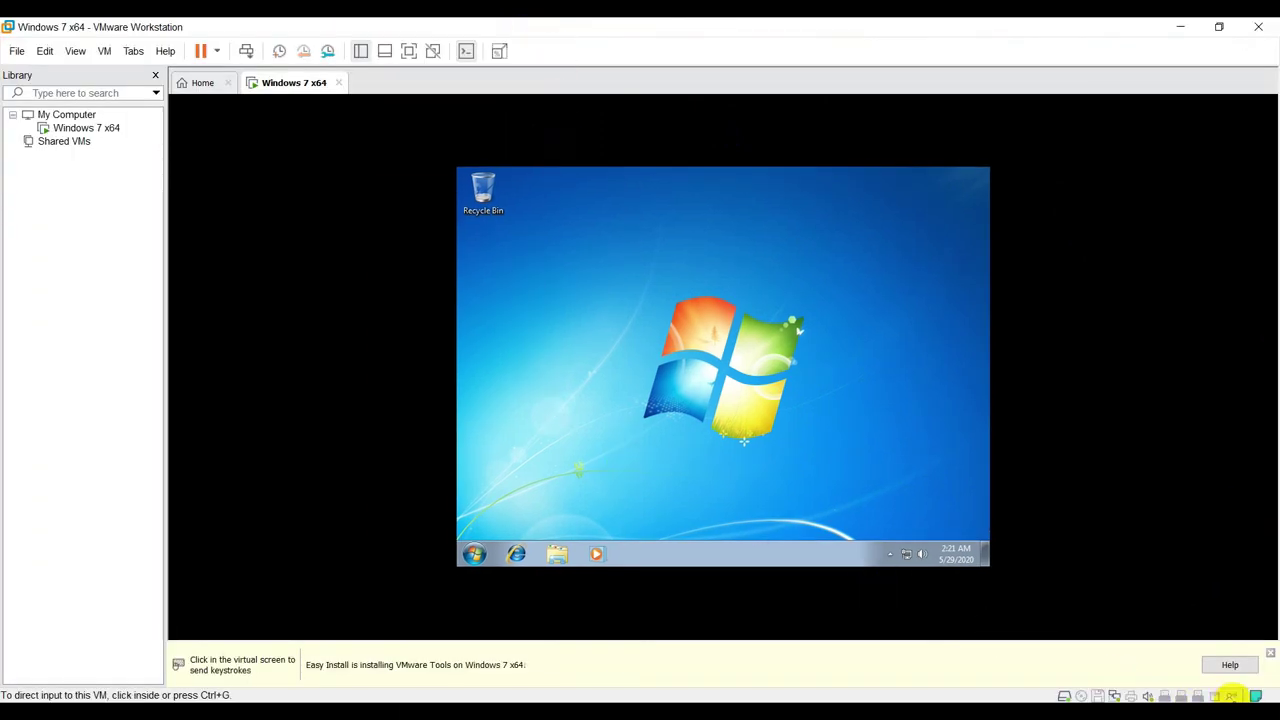
left_click(1270, 653)
left_click(575, 447)
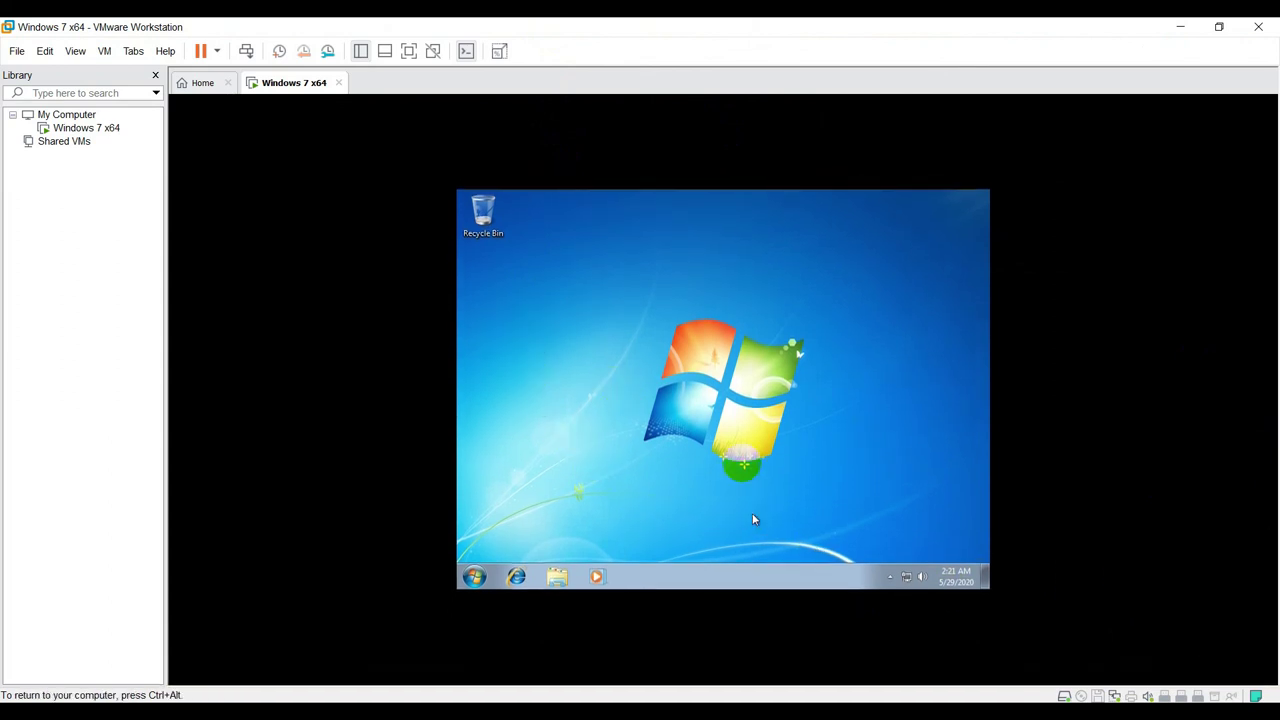
Try full-screen mode for the virtual machine twice, returning to the windowed view each time.
left_click(409, 51)
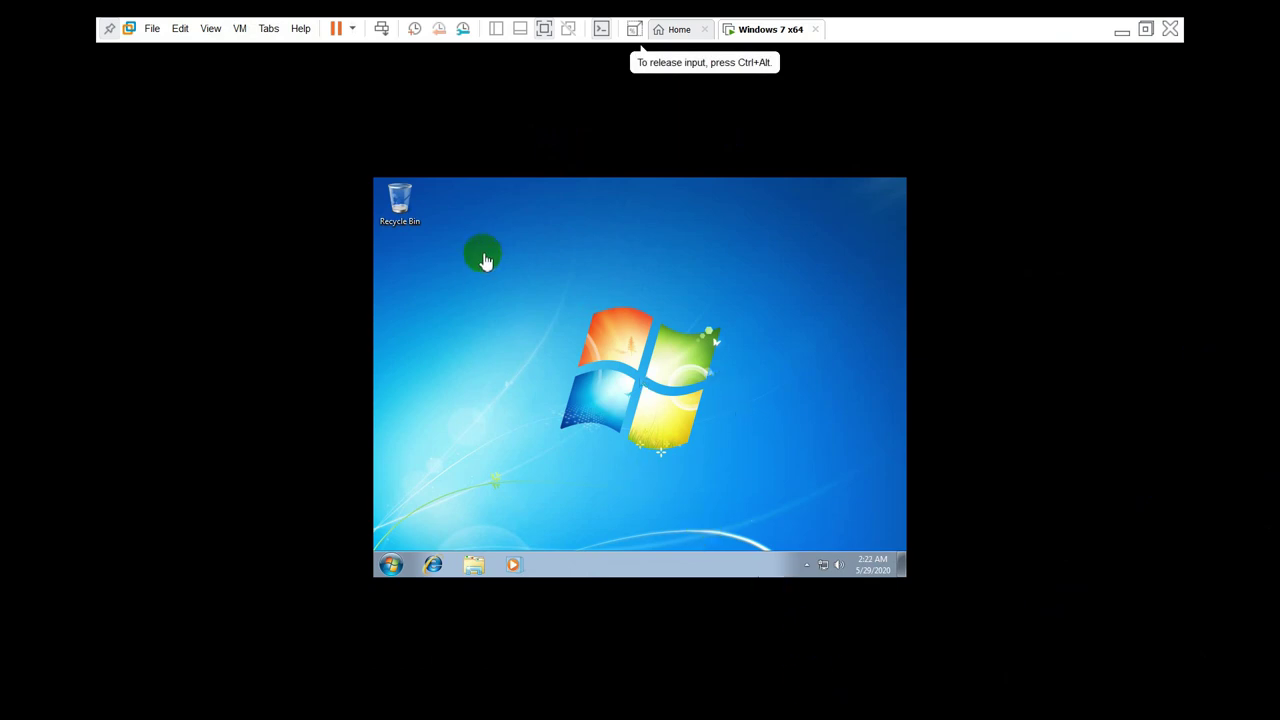
left_click(544, 29)
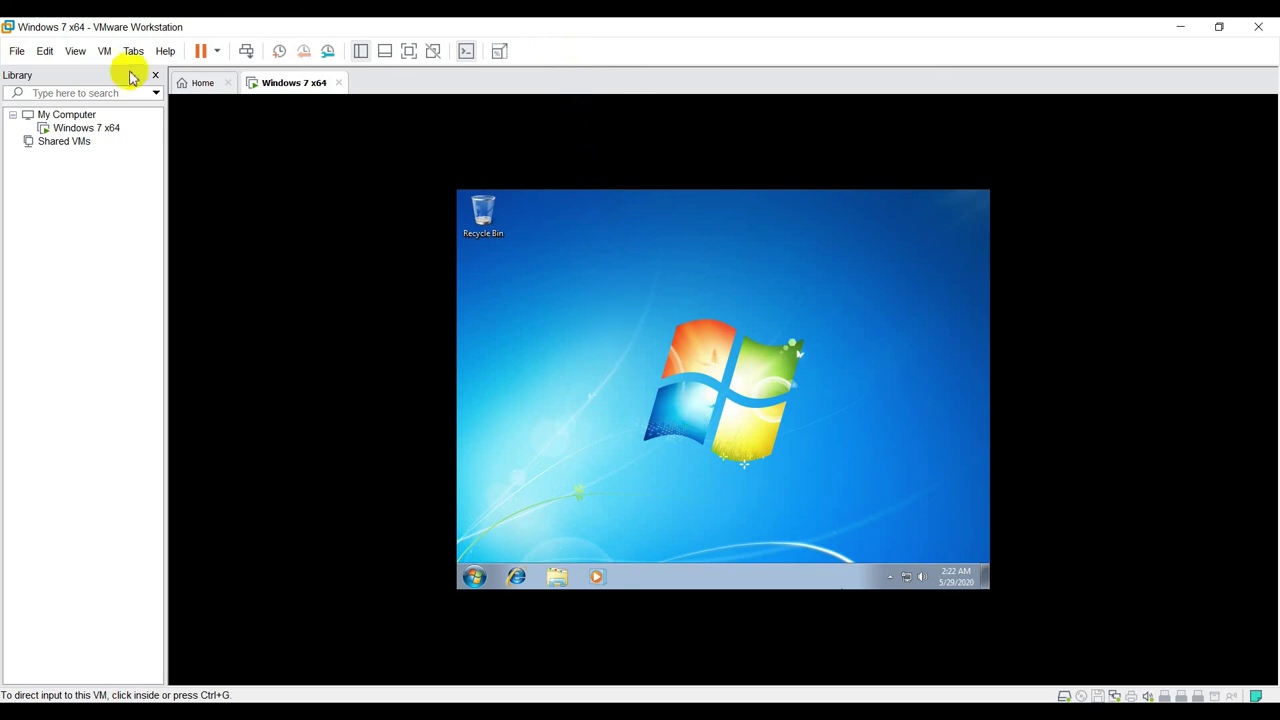
left_click(75, 55)
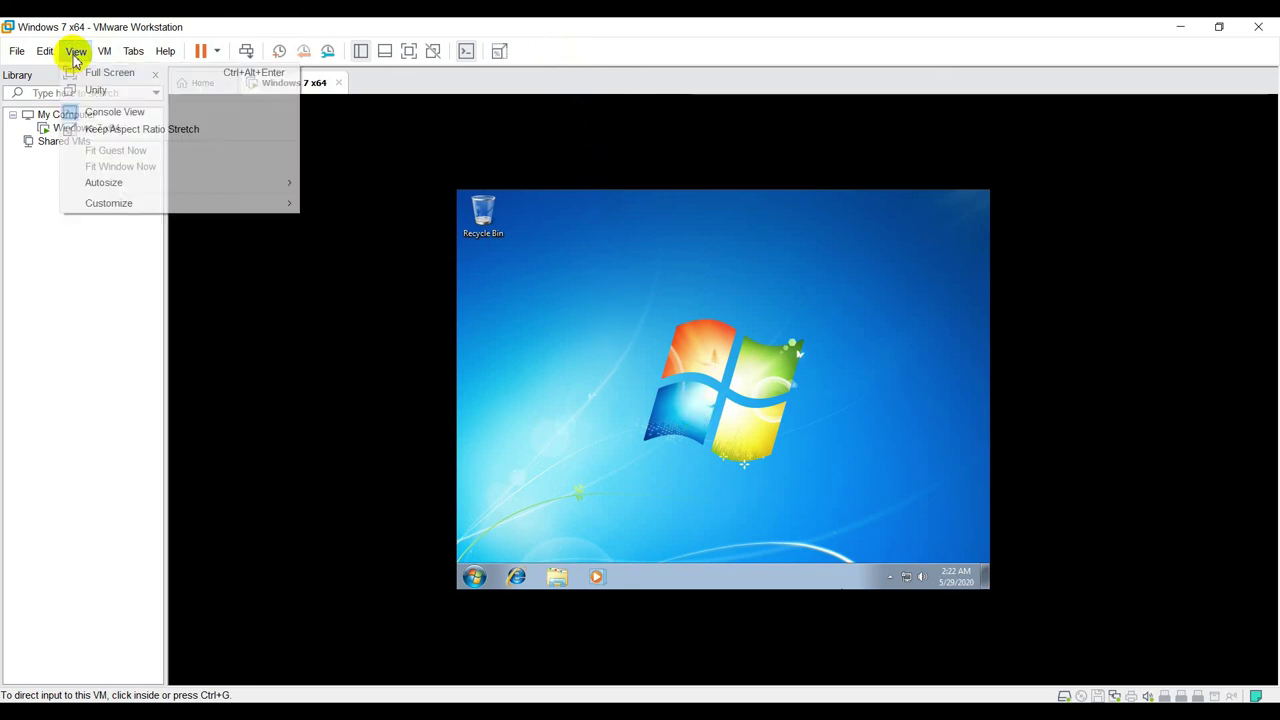
left_click(88, 72)
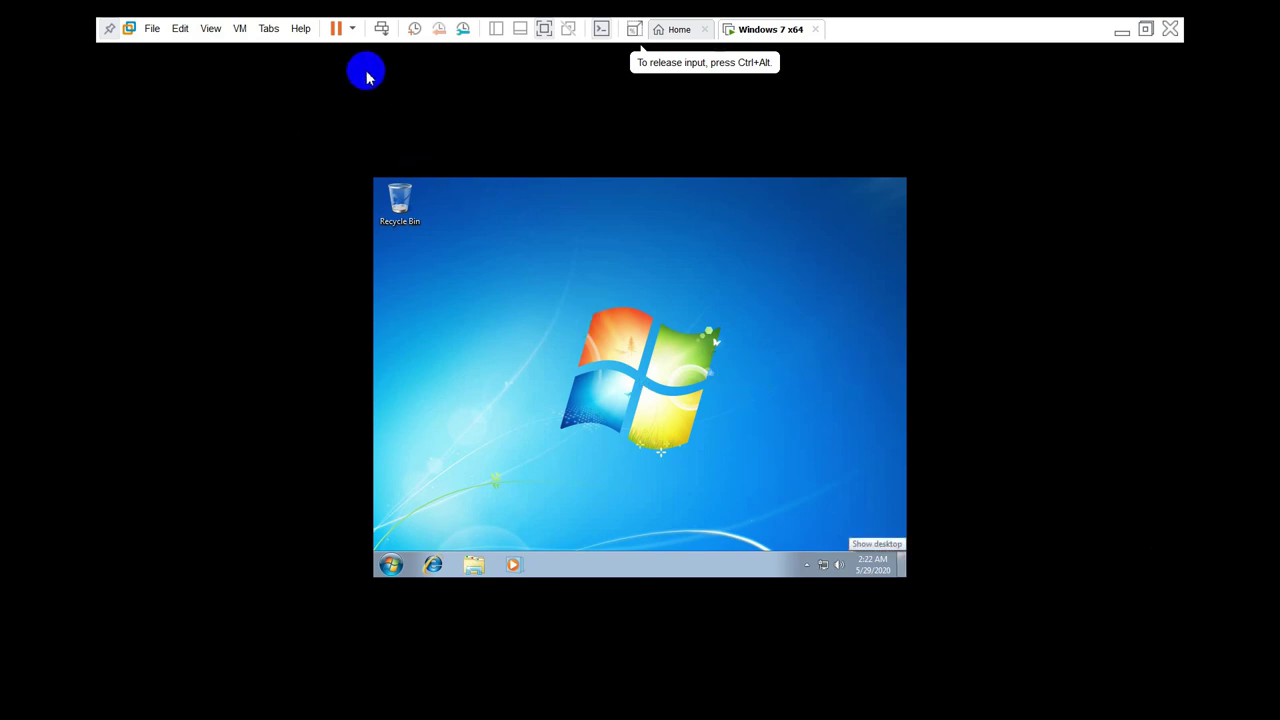
left_click(544, 29)
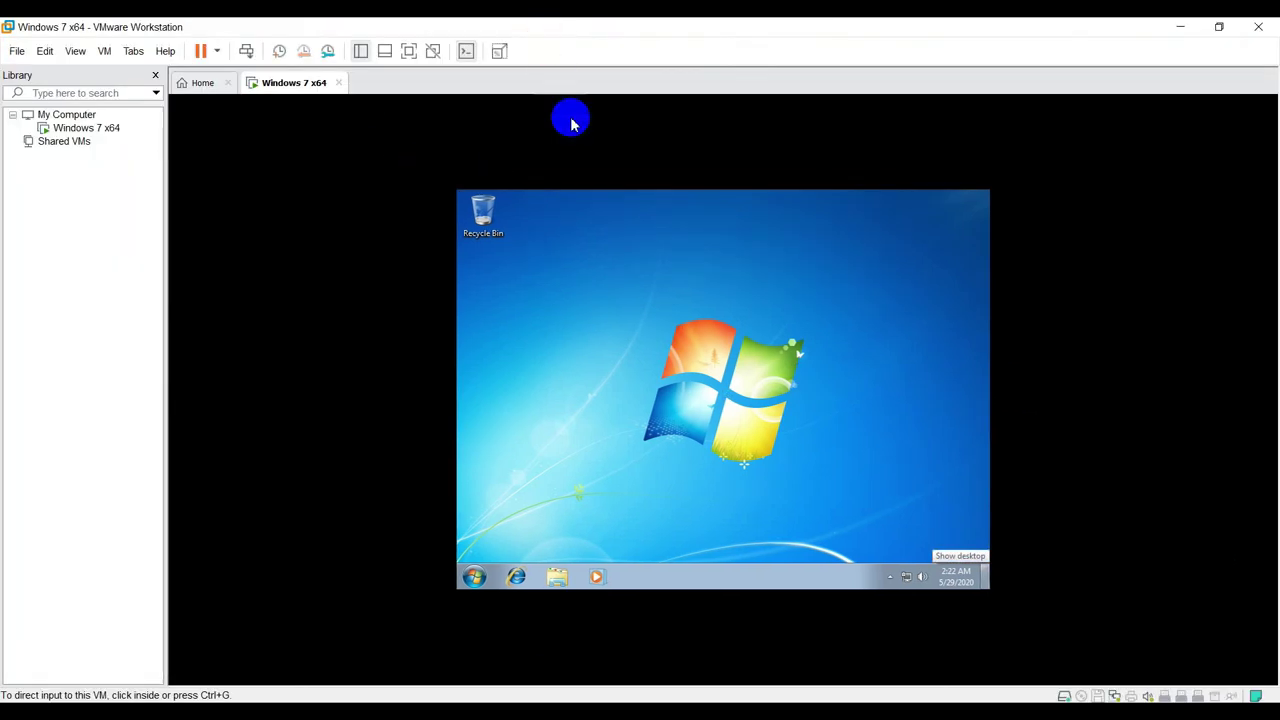
Refresh the Windows 7 guest desktop twice and leave its context menu closed.
right_click(747, 361)
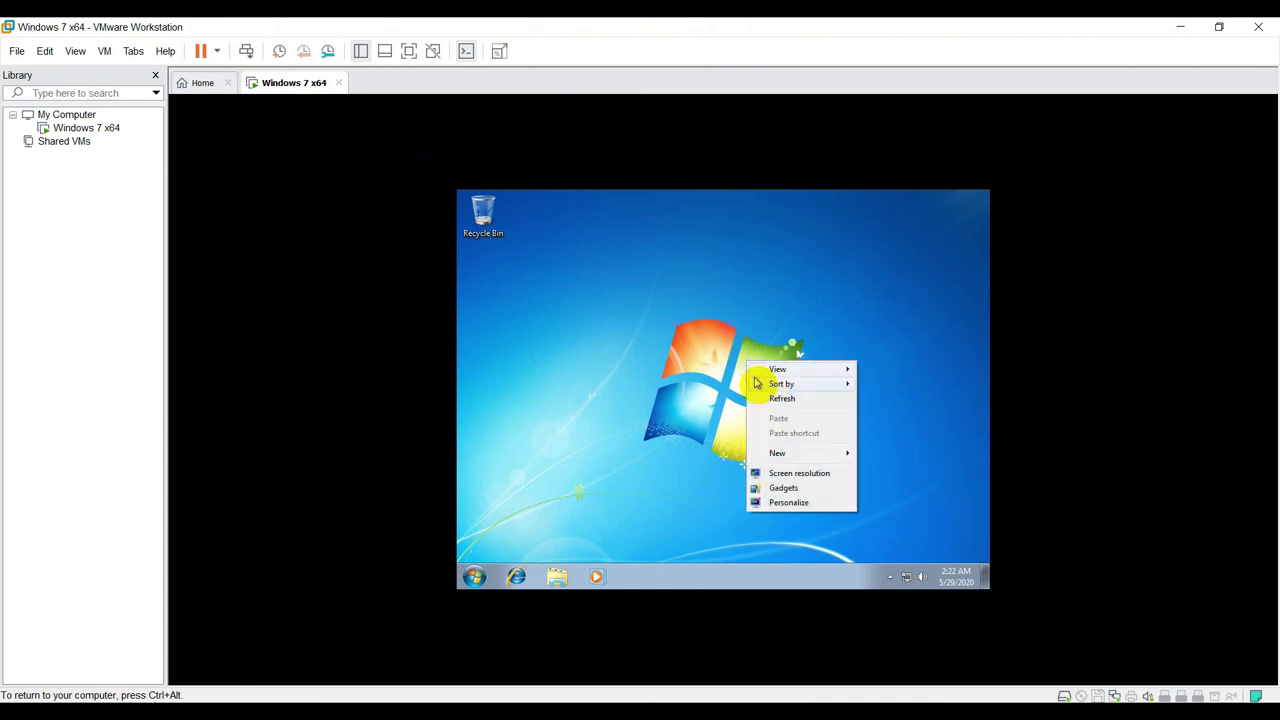
left_click(770, 399)
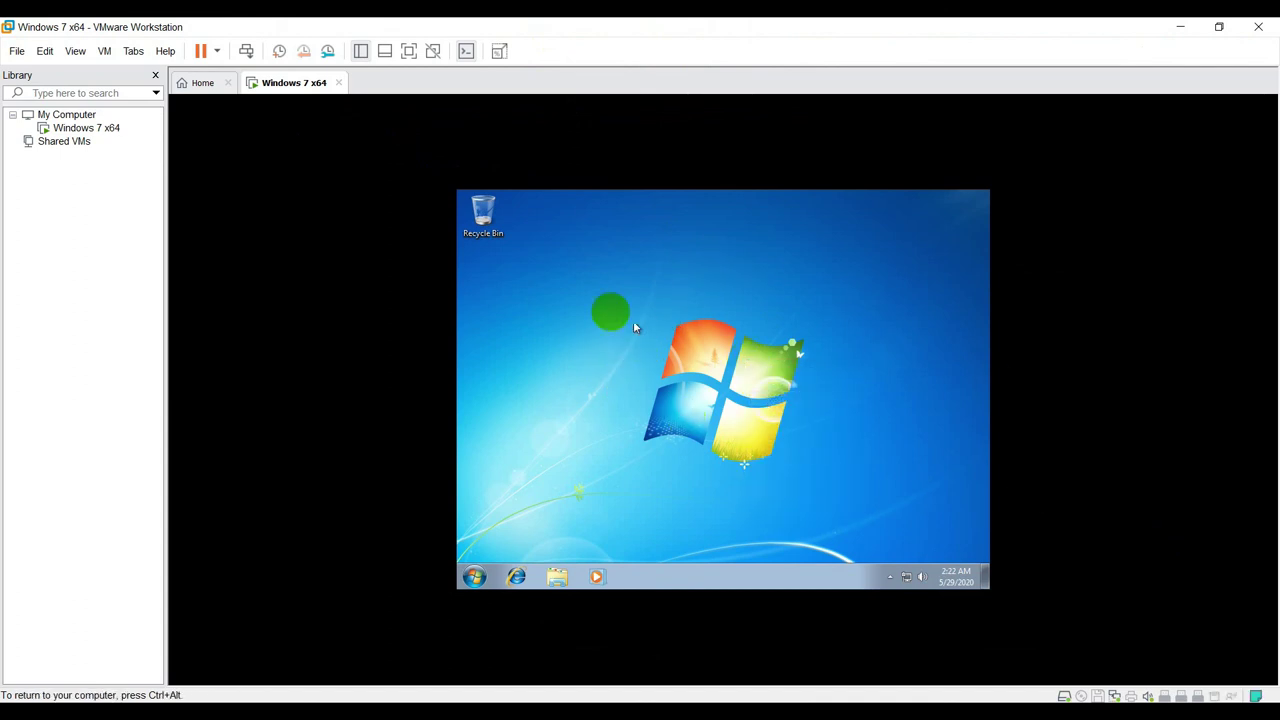
right_click(609, 304)
left_click(655, 341)
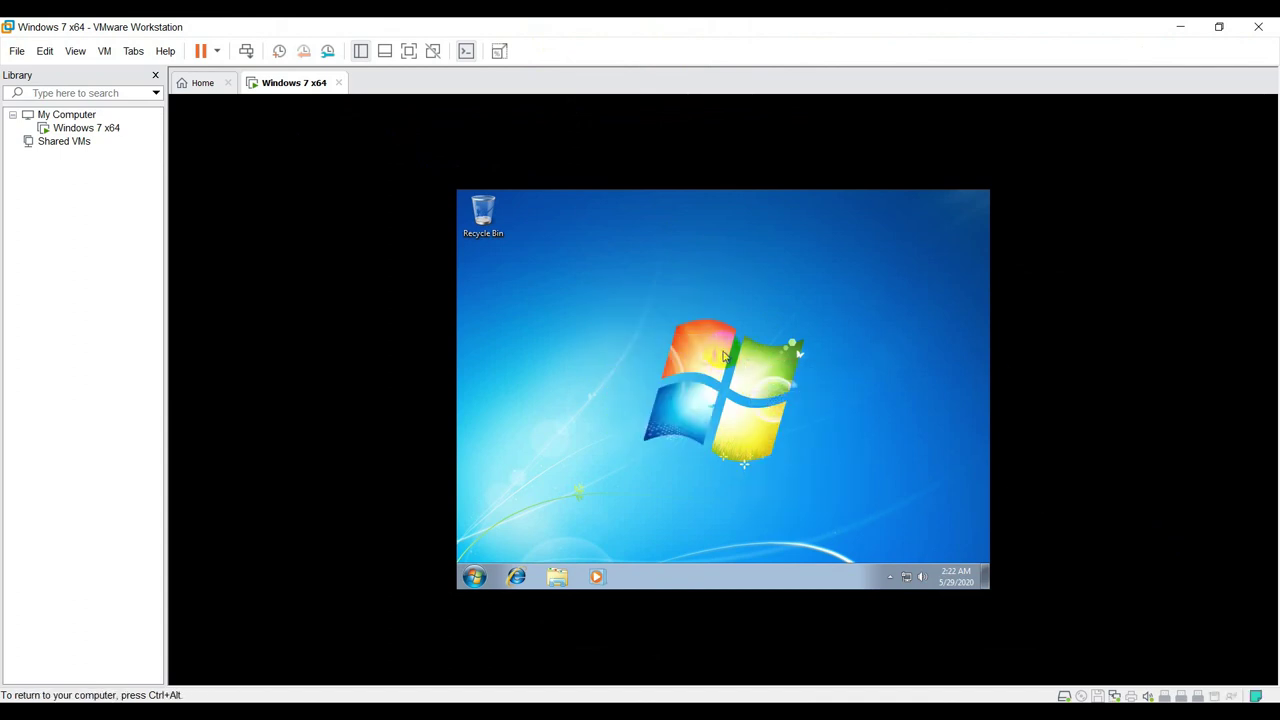
right_click(691, 326)
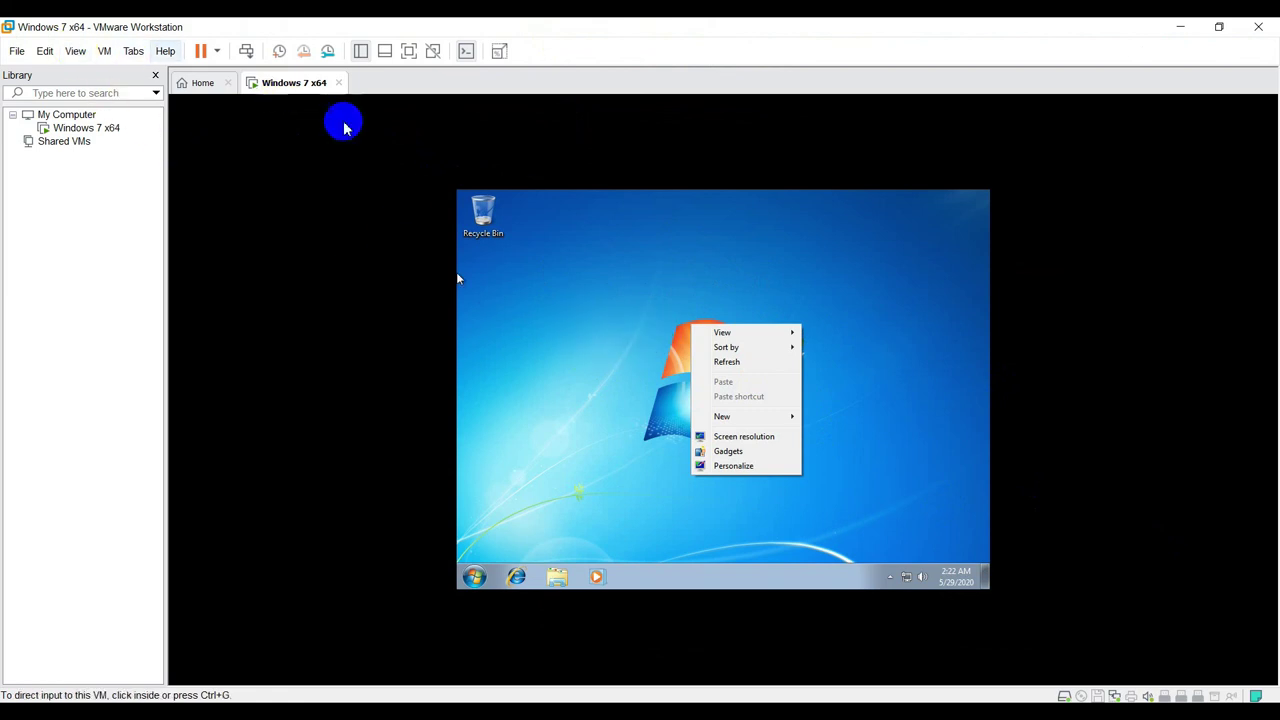
left_click(595, 339)
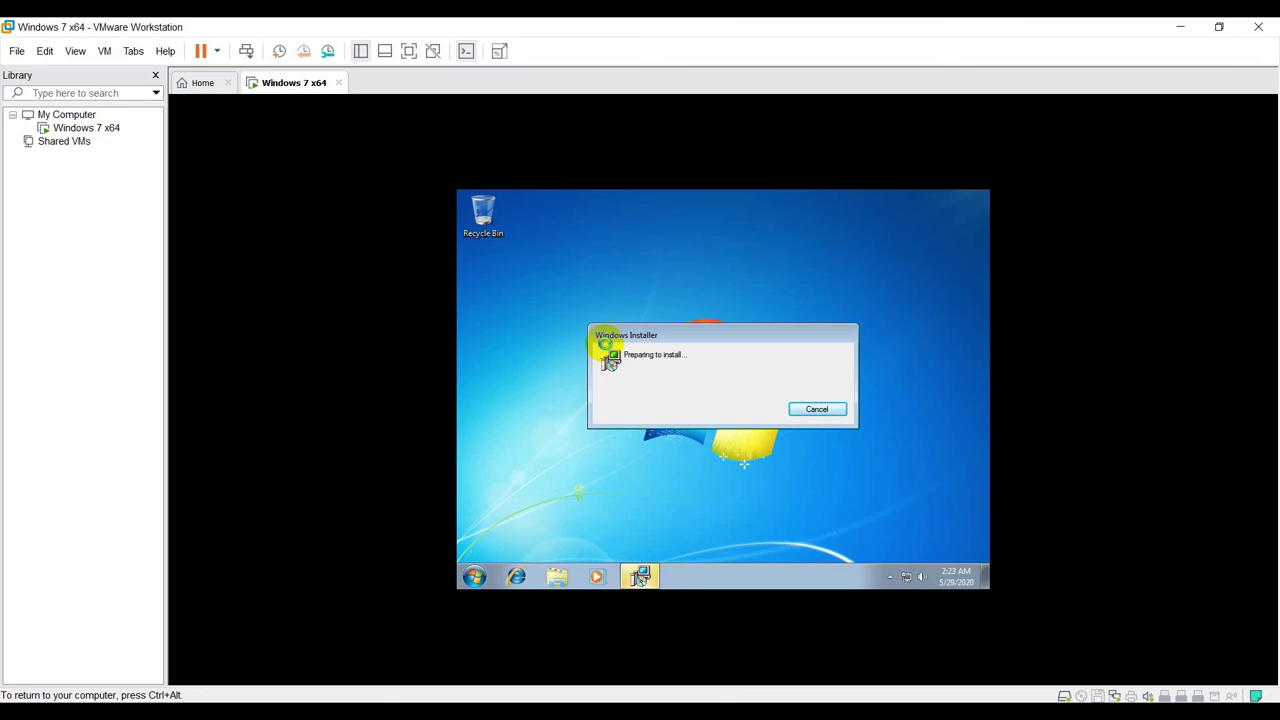
Cancel the Windows Installer process in the guest and raise the guest's sound volume.
left_click(816, 410)
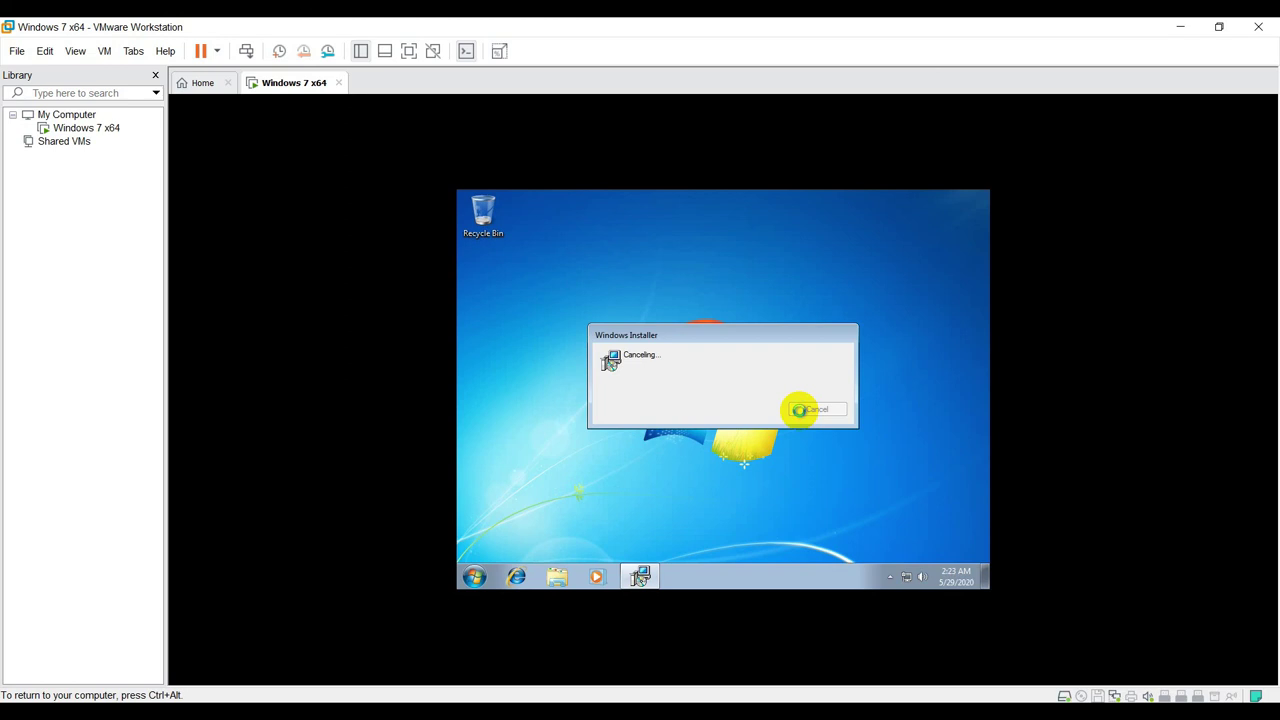
left_click(926, 577)
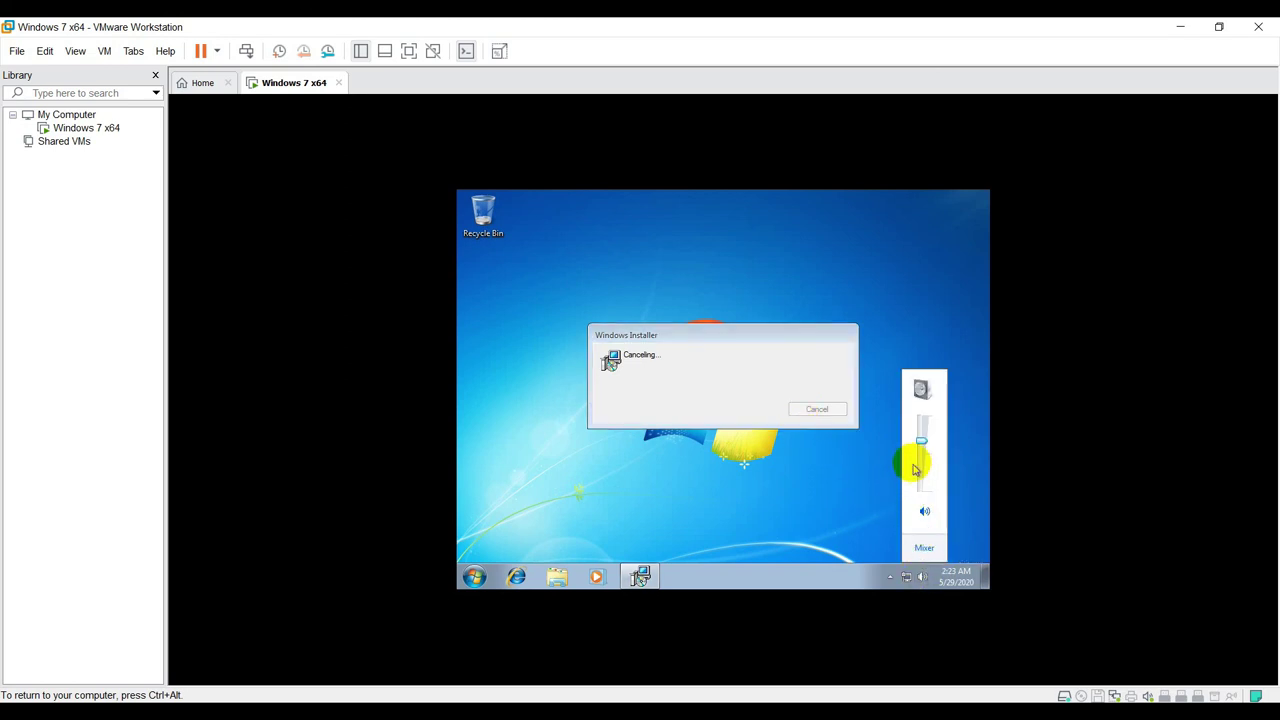
left_click_drag(922, 468, 920, 441)
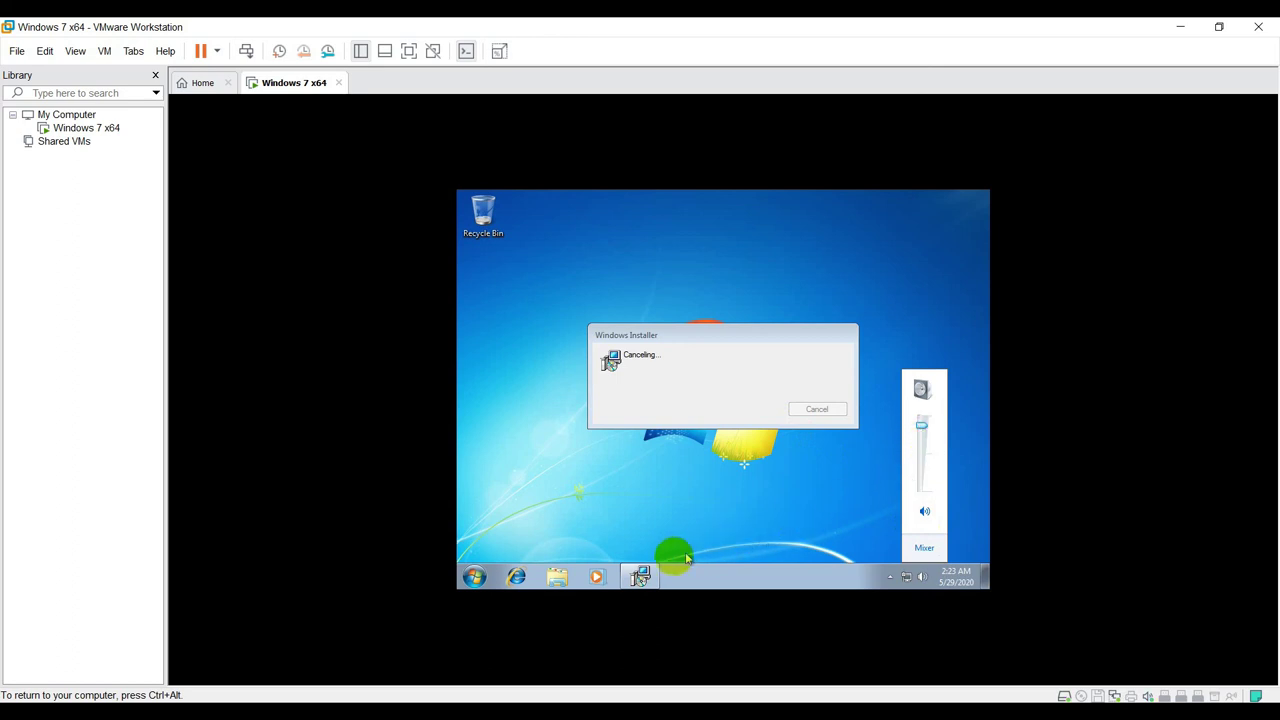
Examine the guest's Libraries window and Start menu, and close both.
left_click(563, 580)
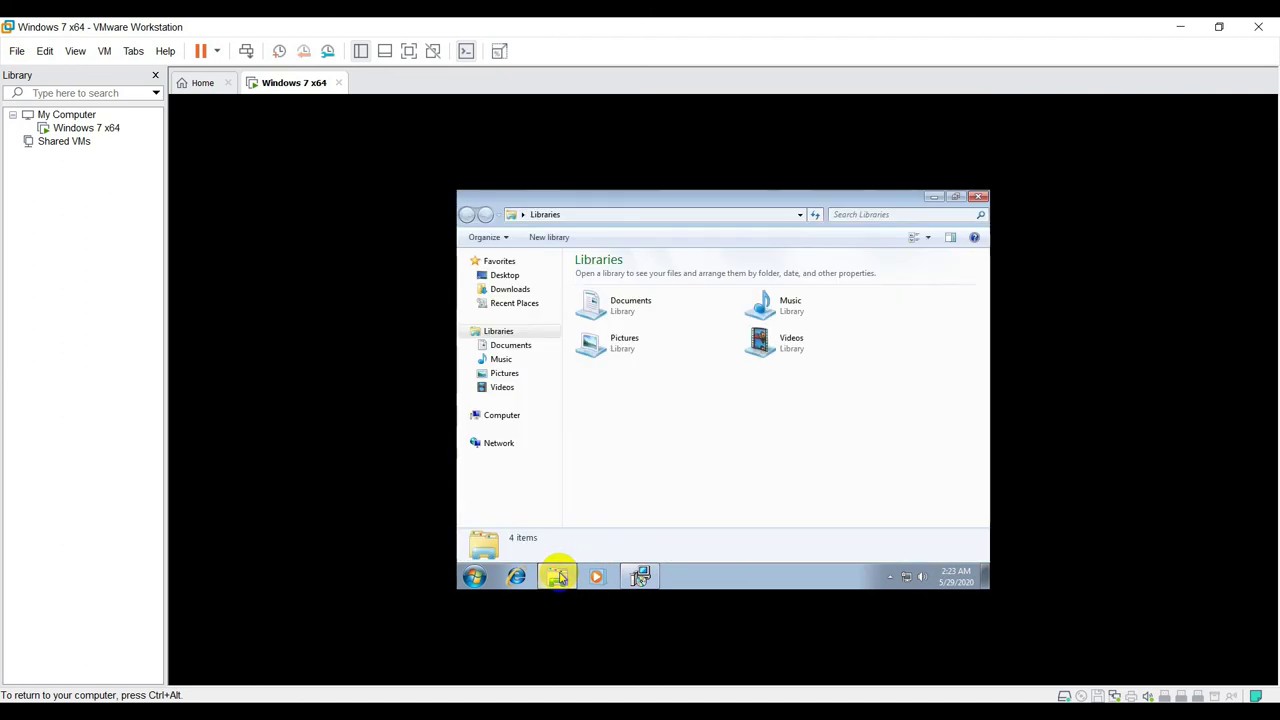
left_click(476, 578)
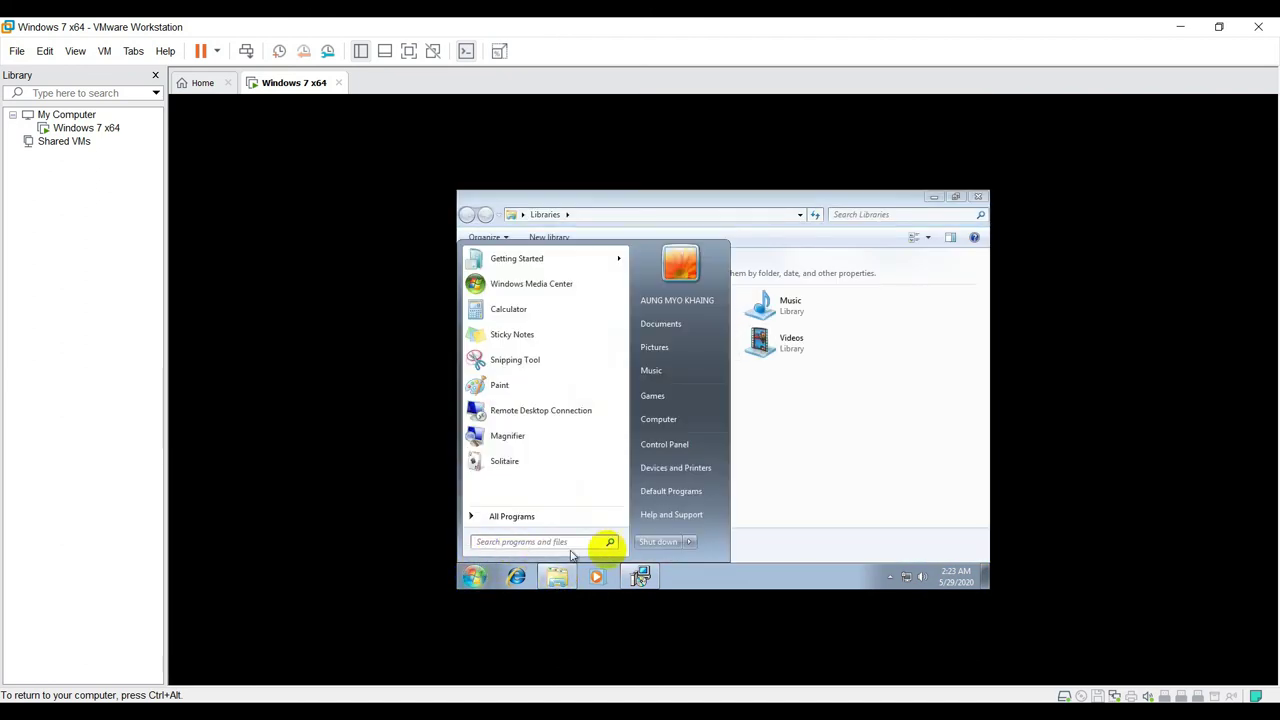
left_click(823, 489)
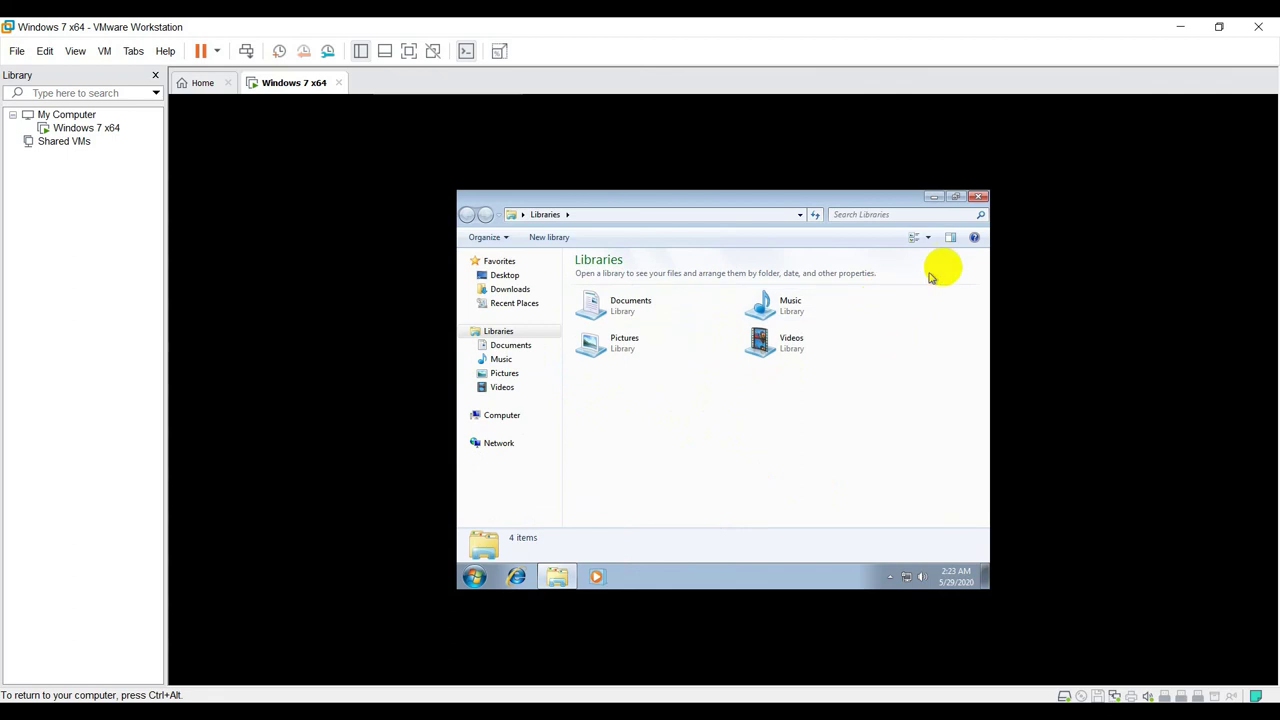
left_click(979, 198)
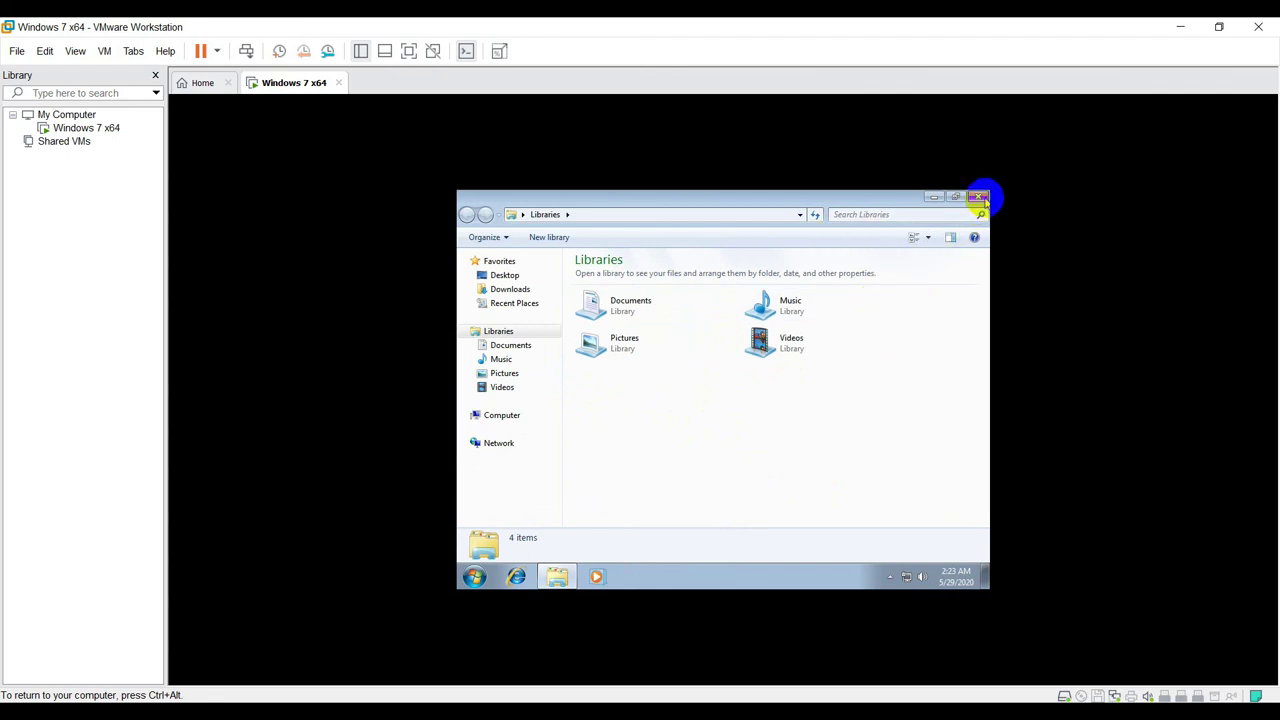
Refresh the guest desktop once more and release mouse and keyboard control back to the host.
right_click(724, 286)
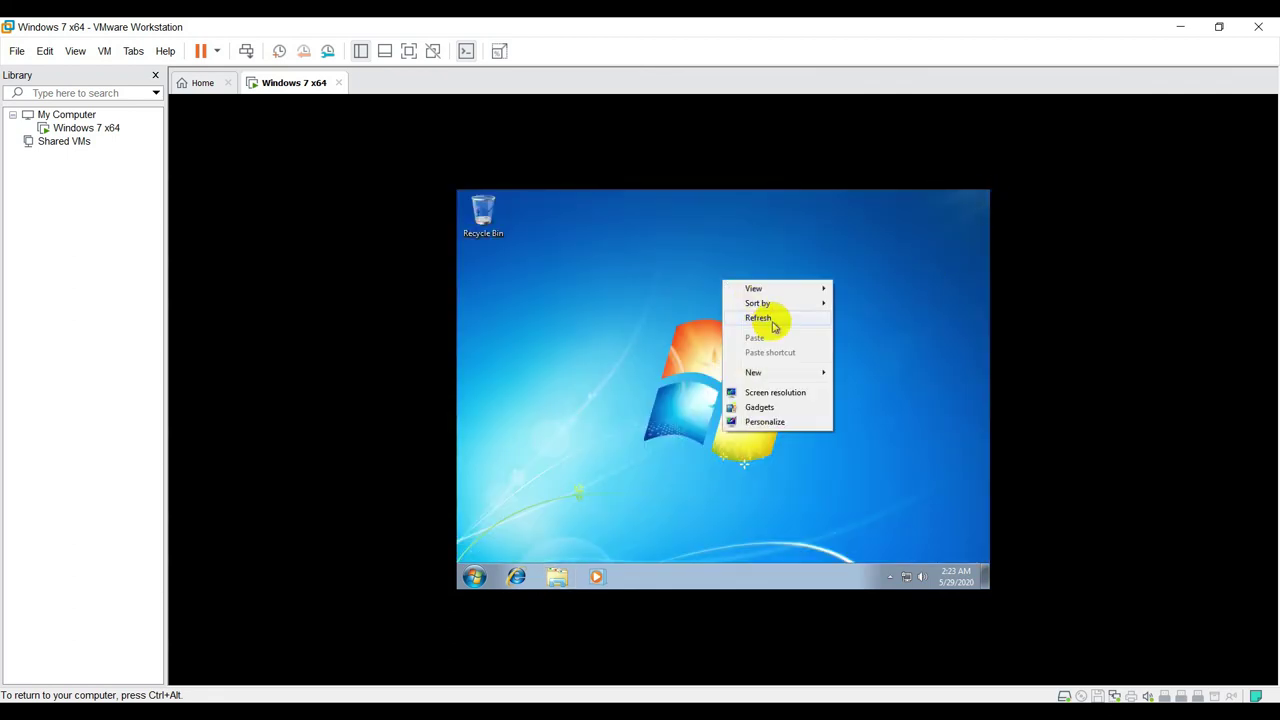
left_click(755, 314)
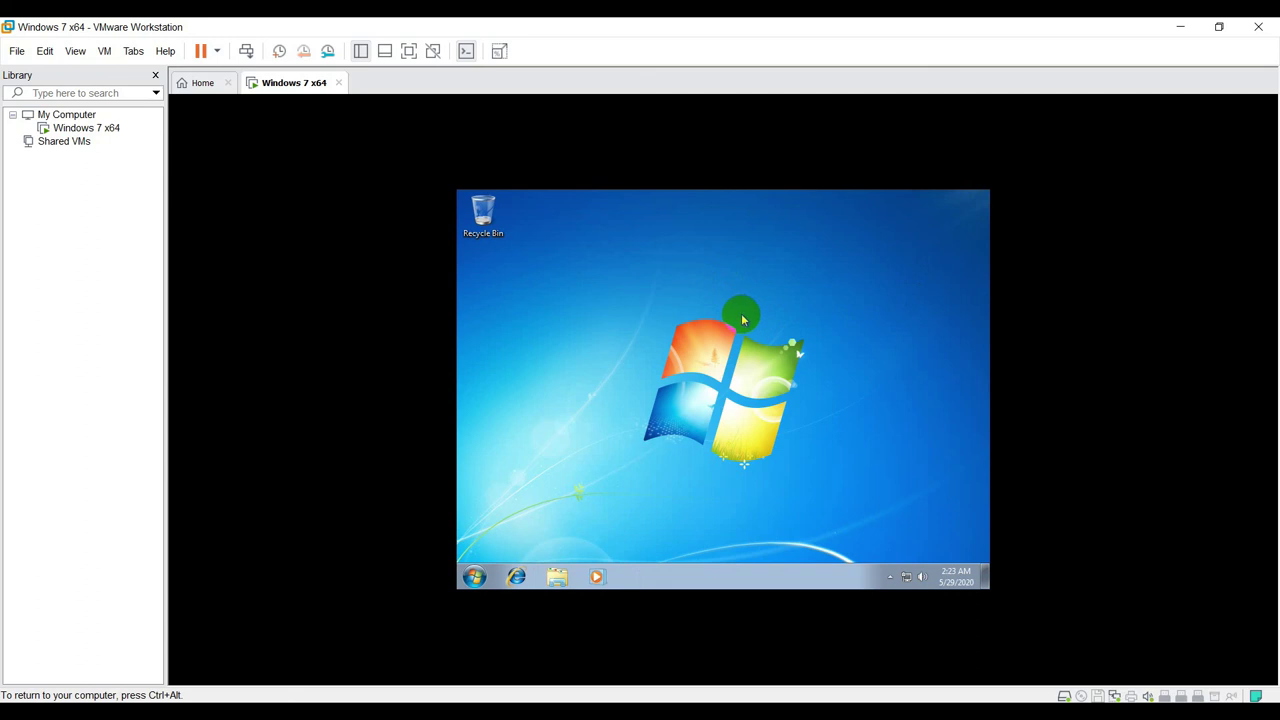
left_click(848, 428)
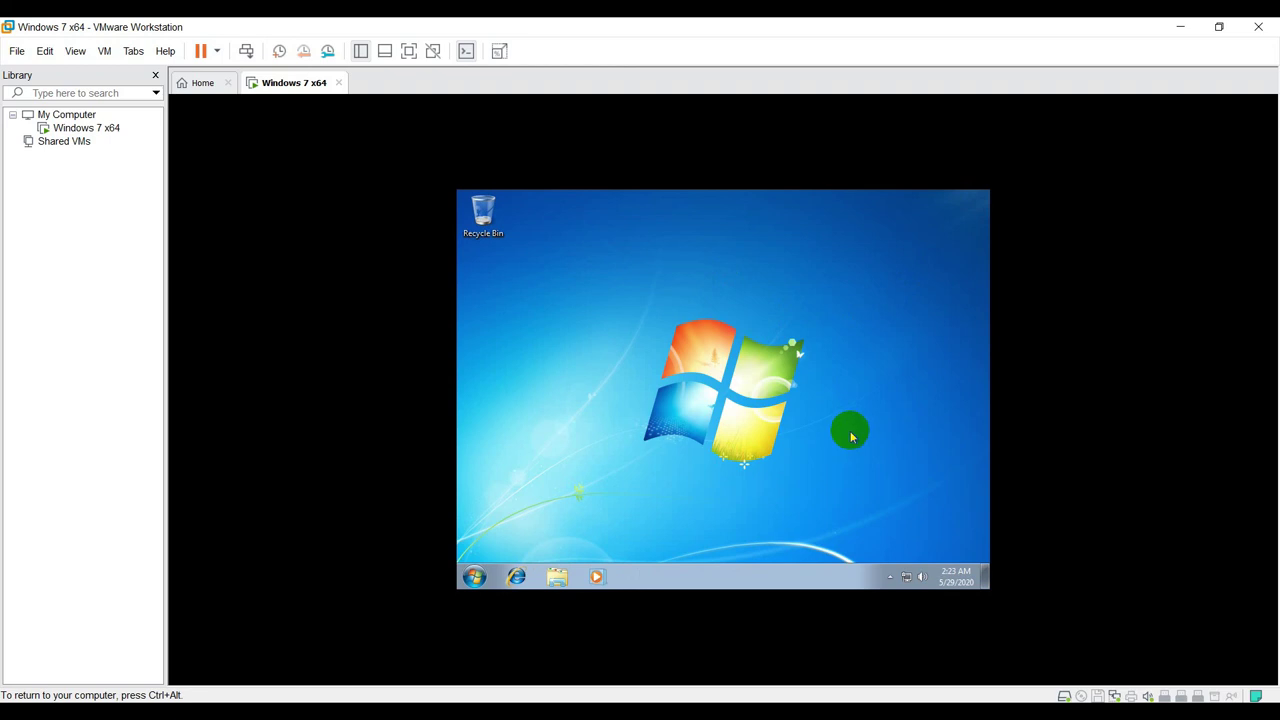
left_click(620, 417)
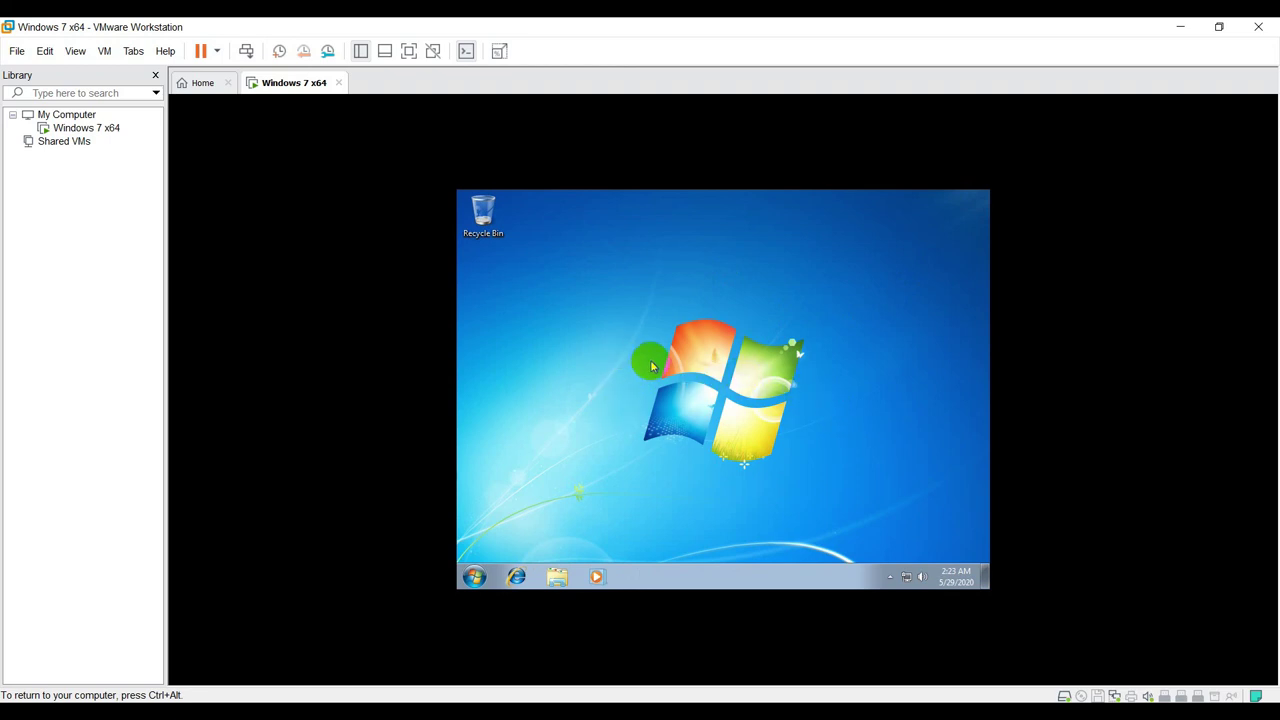
key("ctrl+alt")
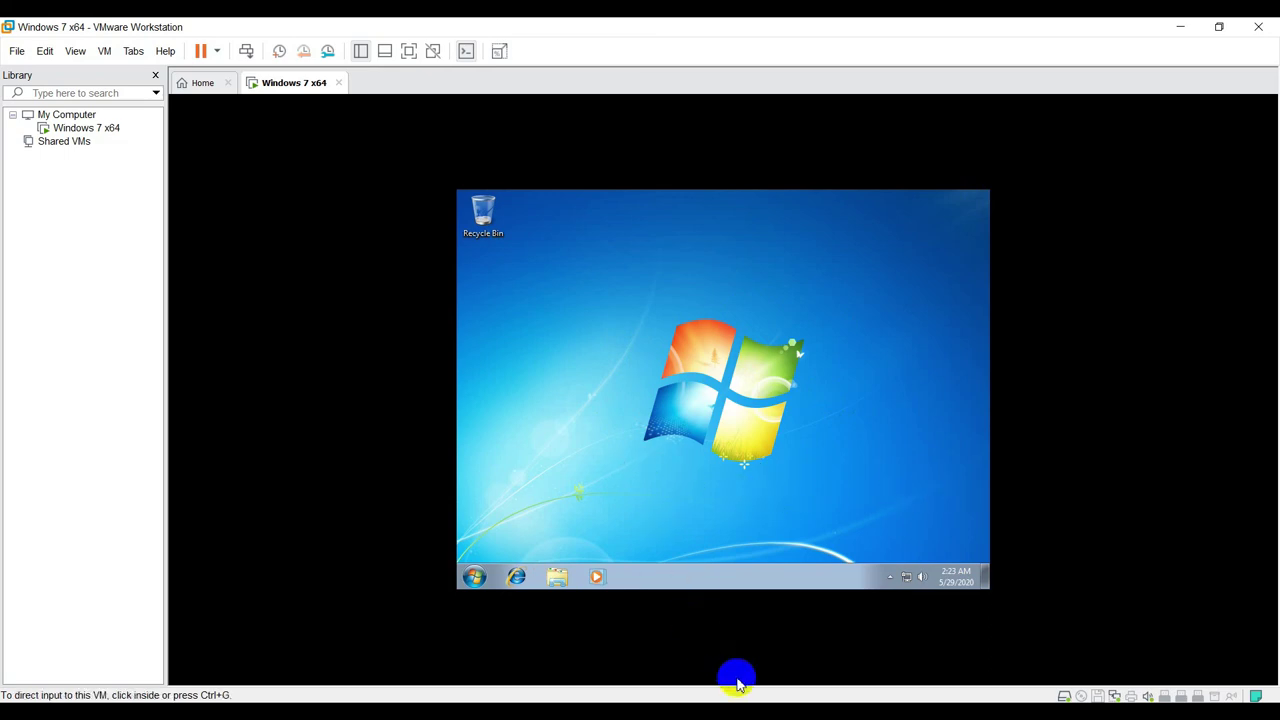